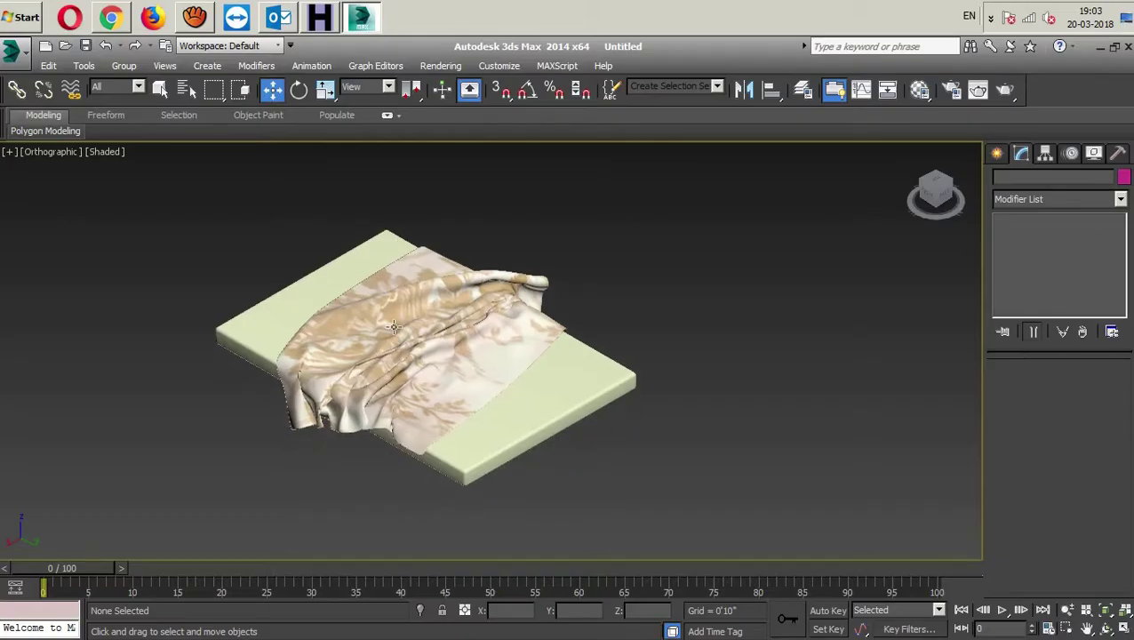
- Inspect the bed box and the draped cloth plane's modifier stacks, then open the viewport's view menu
left_click_drag(615, 335, 558, 450)
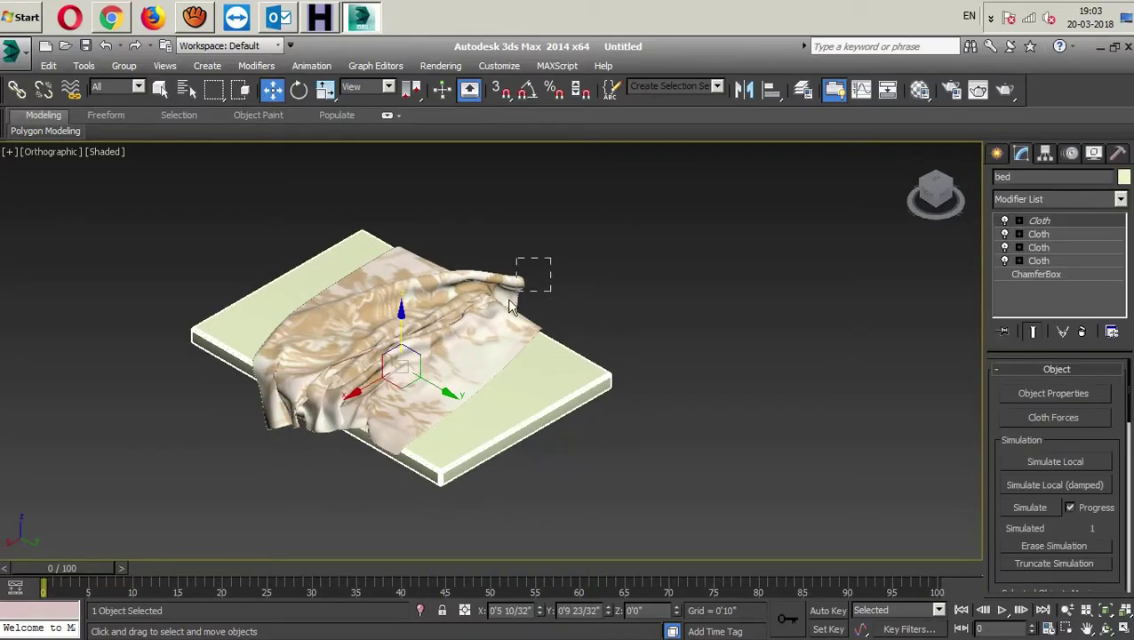
left_click(502, 311)
left_click_drag(681, 308, 583, 457)
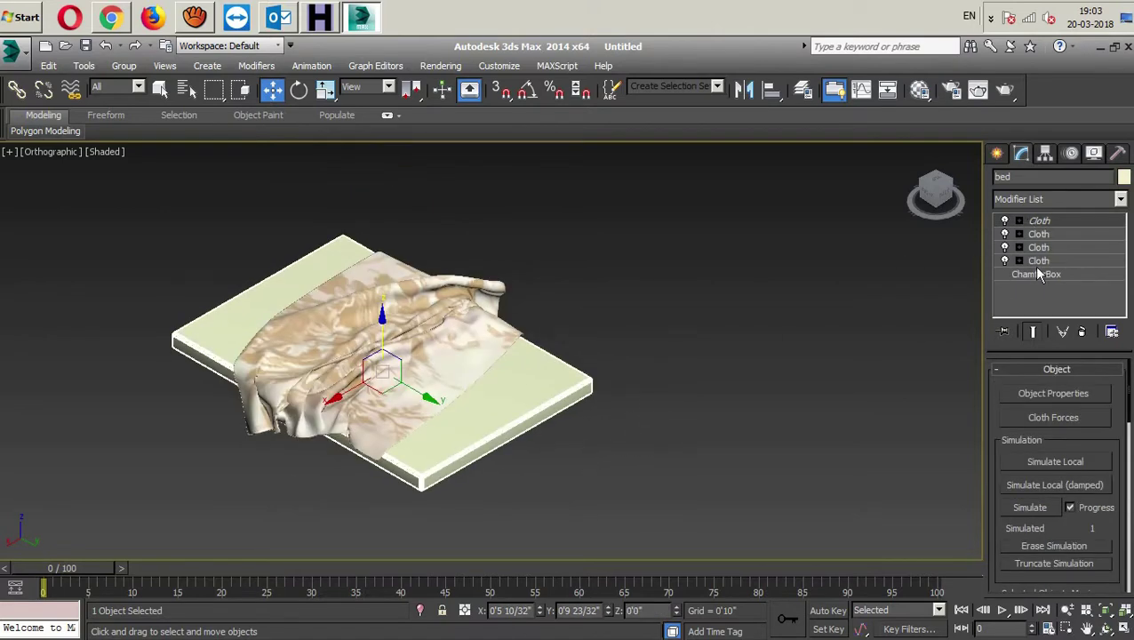
left_click(679, 369)
left_click(477, 293)
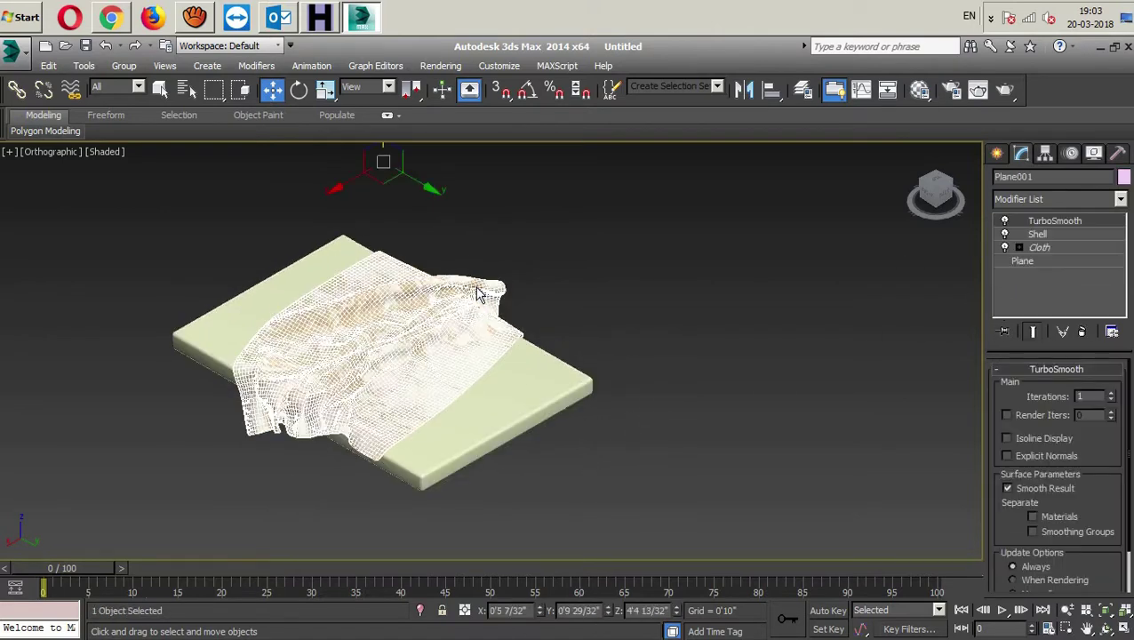
left_click(641, 358)
middle_click_drag(538, 362, 508, 365)
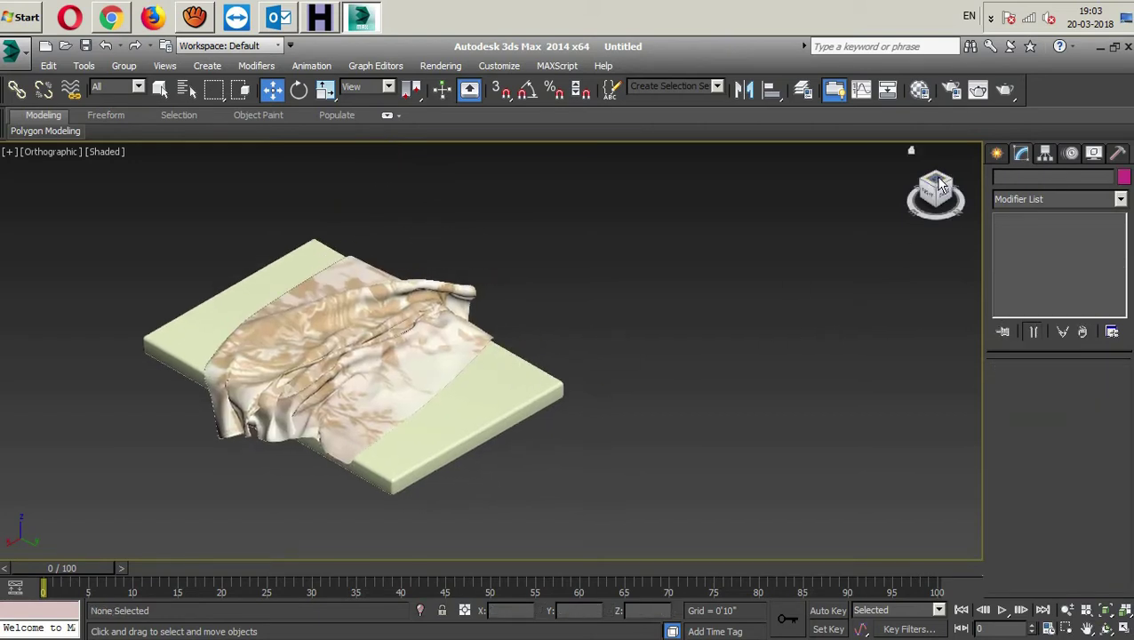
left_click(47, 151)
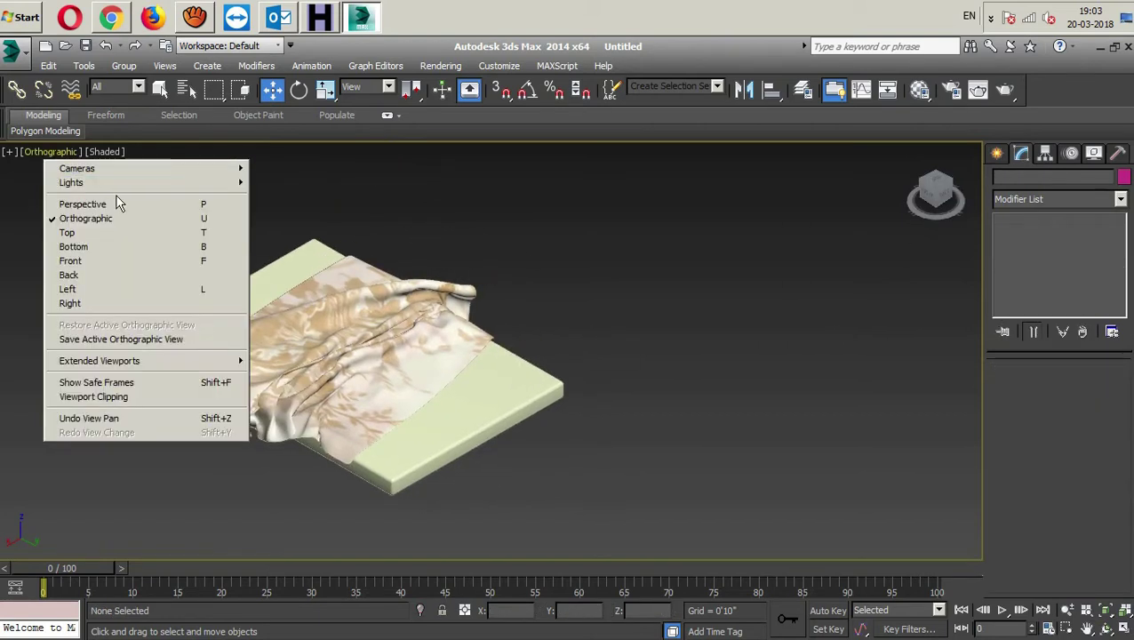
- In Top view, clone the bed box as an independent Copy placed to the right
left_click(102, 229)
middle_click_drag(450, 336, 341, 334)
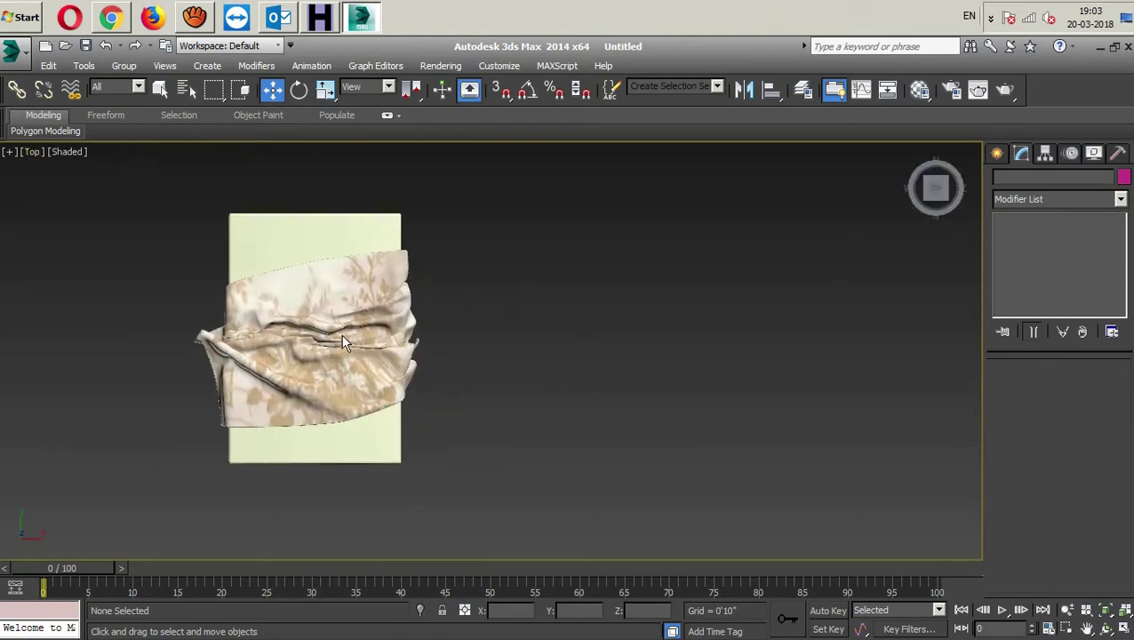
scroll(322, 335, "up", 2)
left_click(322, 210)
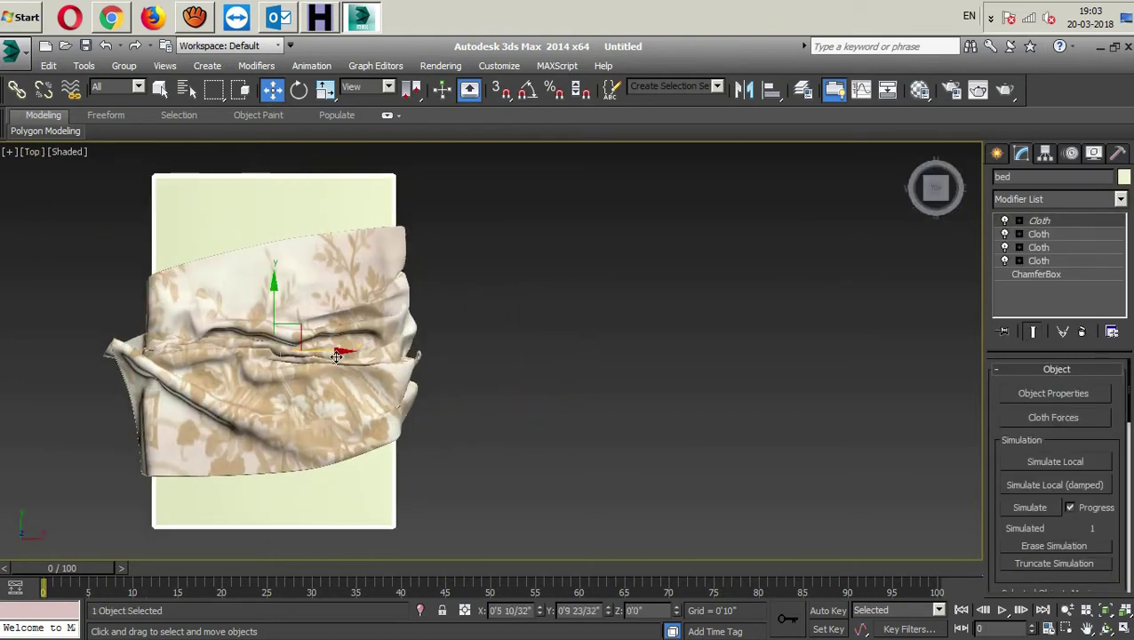
left_click_drag(331, 356, 730, 392, "shift")
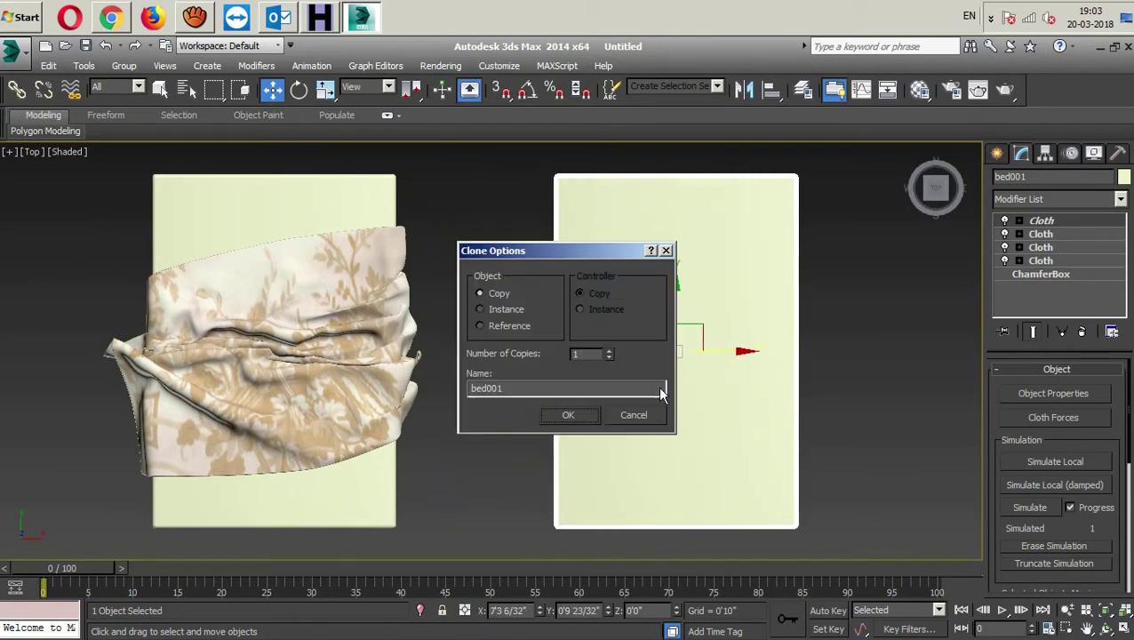
left_click(569, 416)
middle_click_drag(567, 418, 481, 409)
scroll(481, 410, "down", 3)
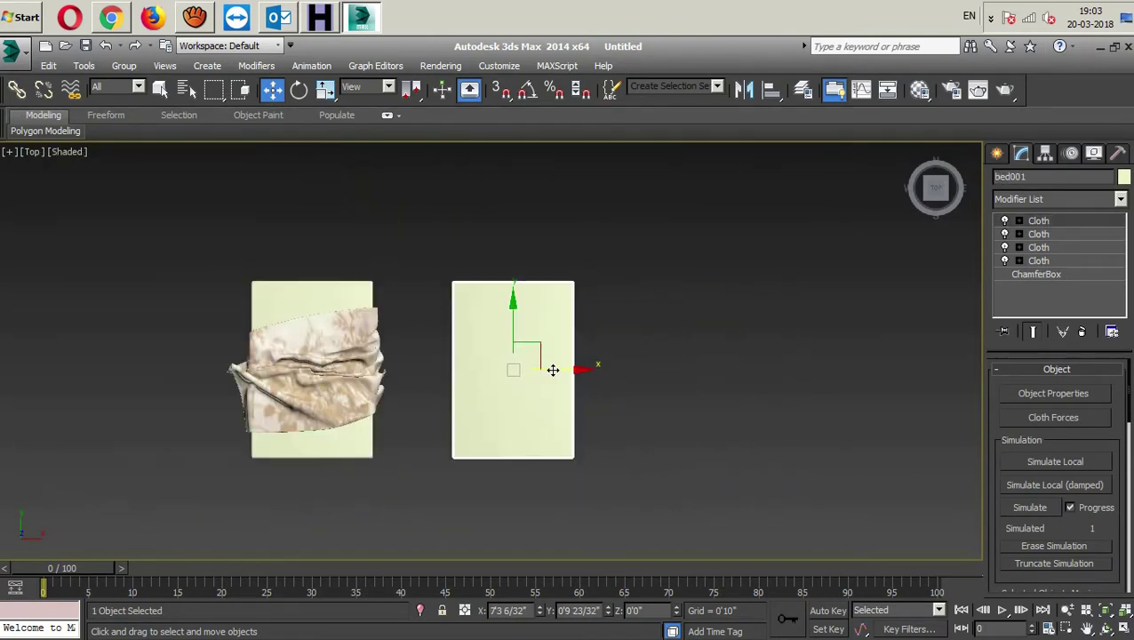
left_click_drag(553, 369, 684, 377)
middle_click_drag(684, 377, 638, 374)
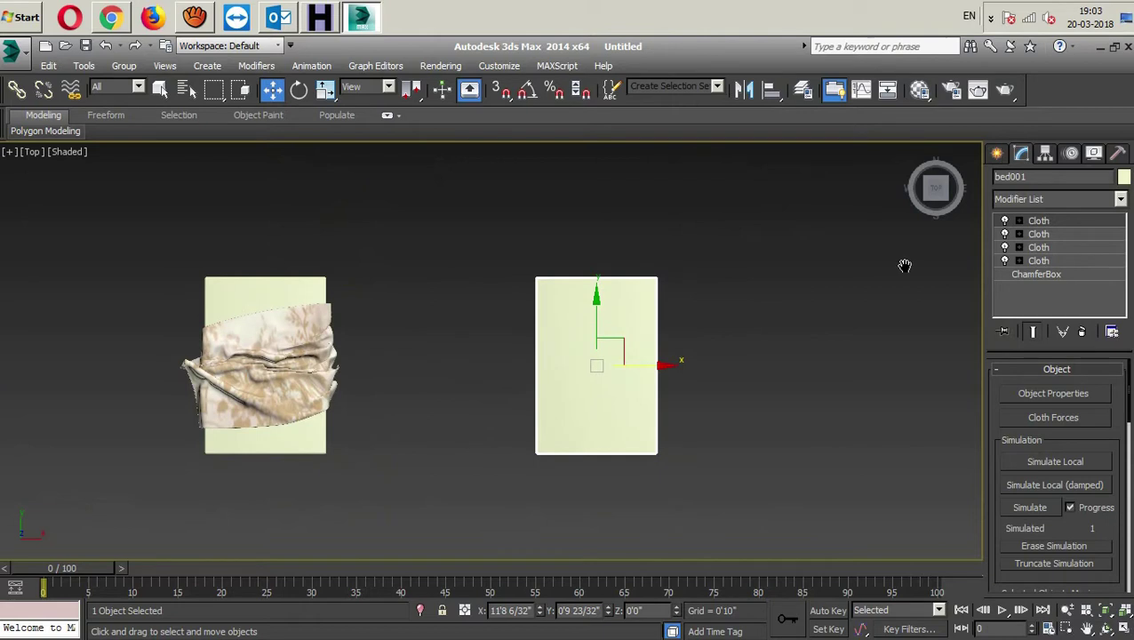
- Delete all four Cloth modifiers from the copied bed
left_click(1054, 223)
left_click(1049, 261, "shift")
right_click(1050, 256)
left_click(1009, 271)
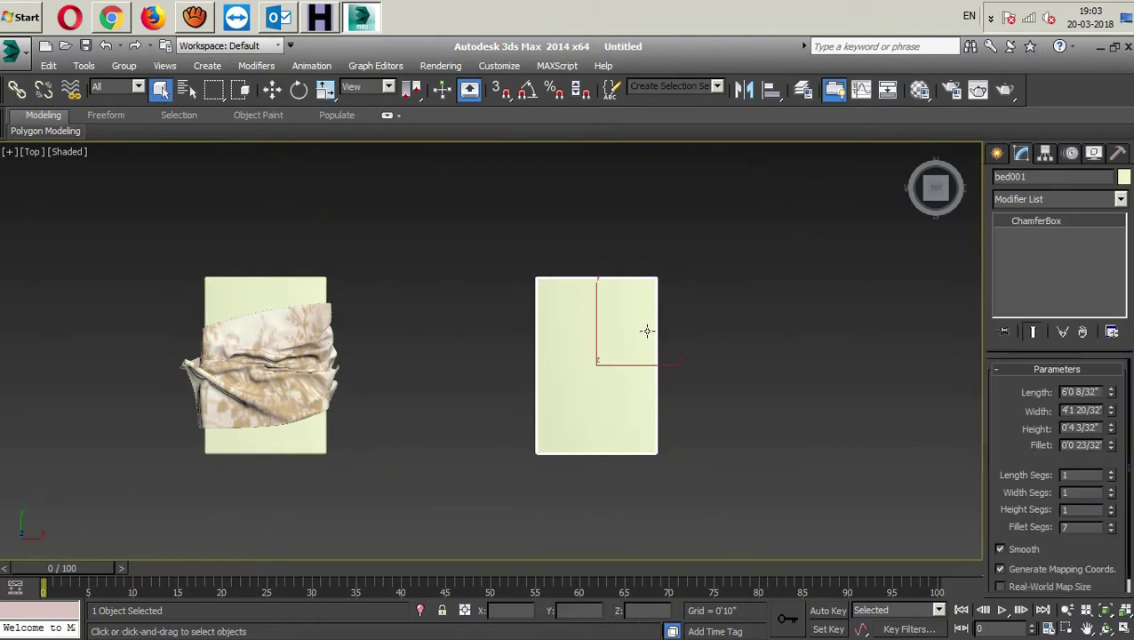
- Rename the copied bed to Bed2 and deselect it
key("w")
middle_click_drag(648, 333, 617, 329)
key("Return")
type("Bed2")
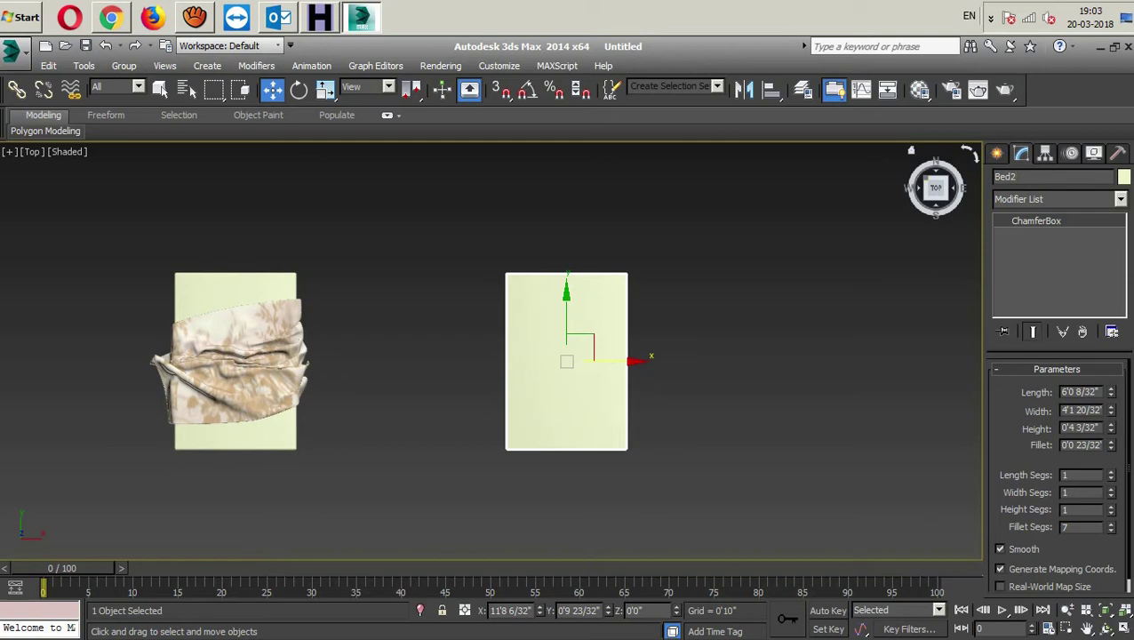
left_click(687, 390)
middle_click_drag(686, 391, 578, 387)
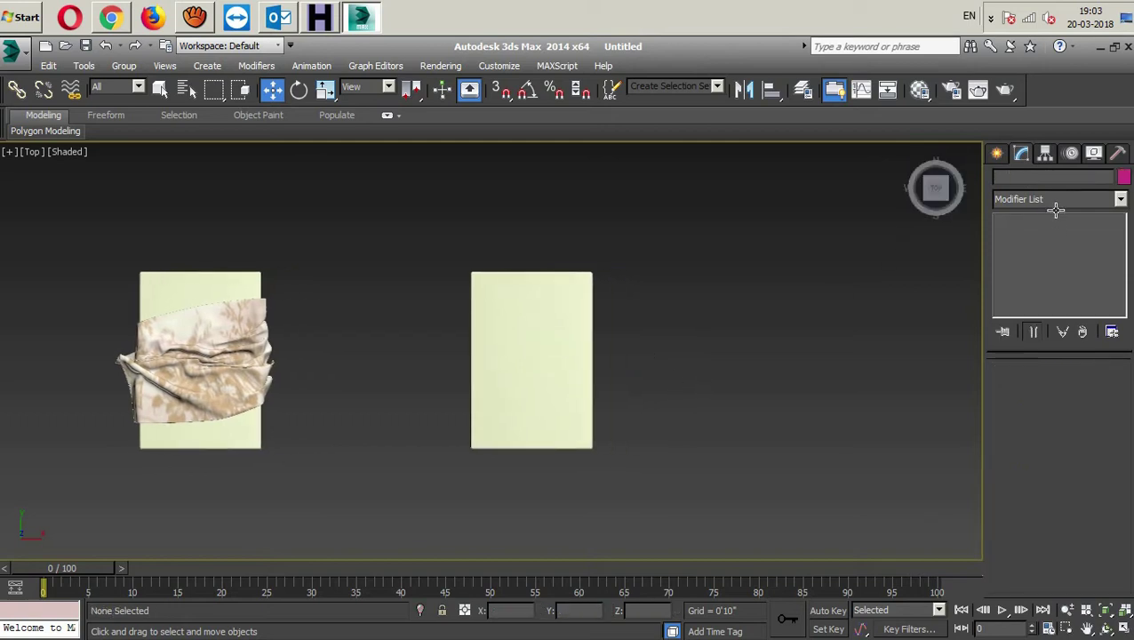
- Draw a new standard Plane, about 5'11" by 5'9", in the Top view
left_click(997, 154)
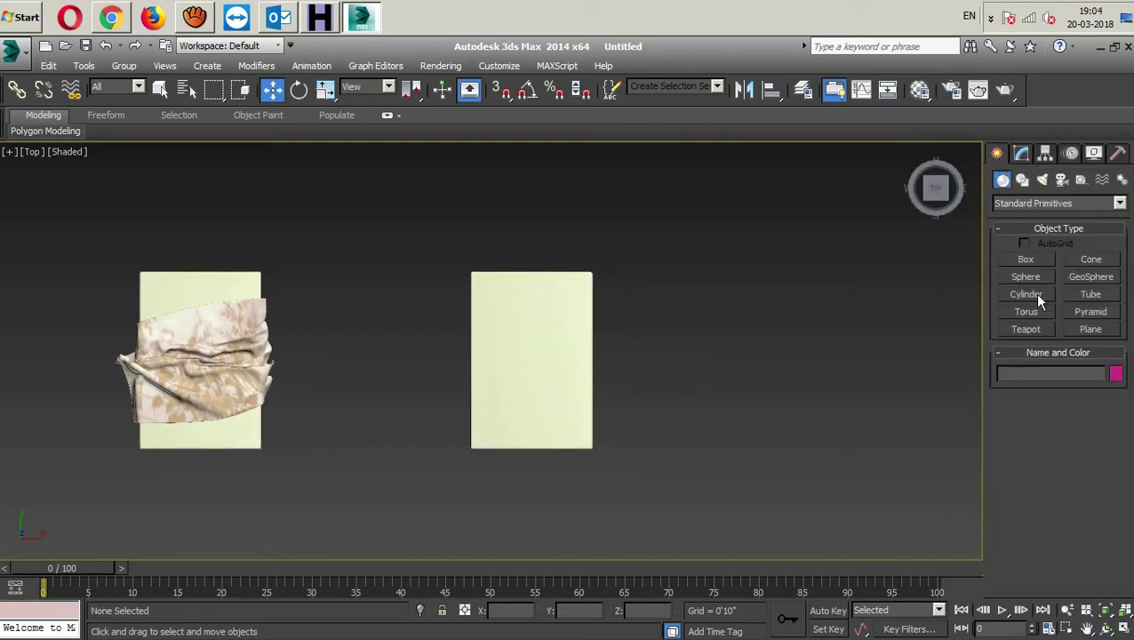
left_click(1090, 330)
scroll(510, 276, "up", 3)
scroll(504, 245, "down", 2)
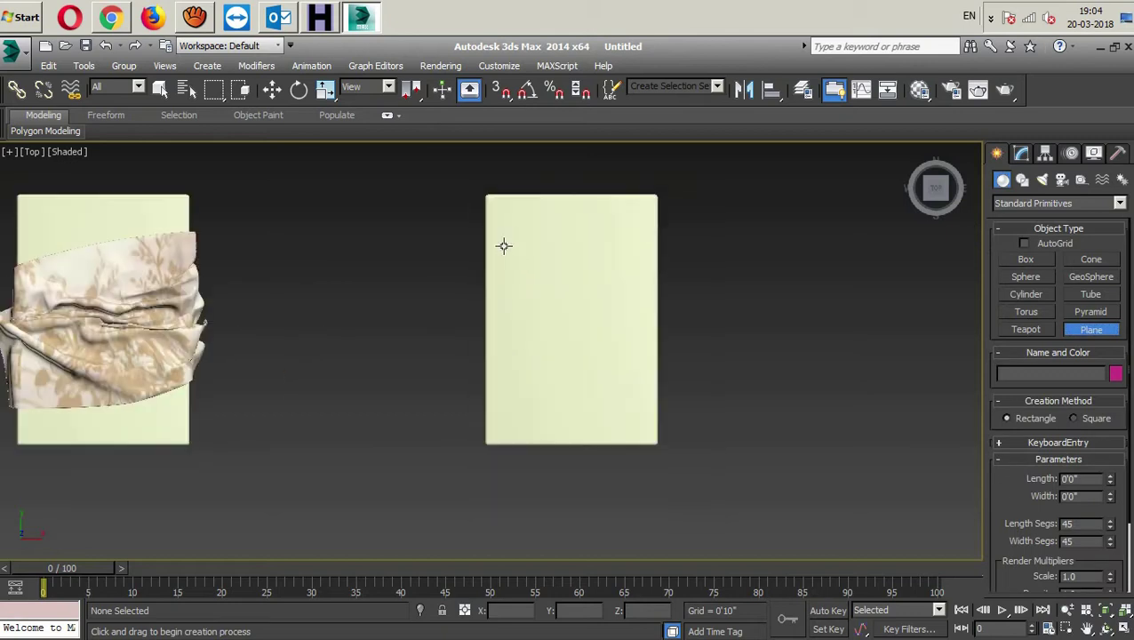
scroll(451, 219, "up", 2)
mouse_move(439, 199)
left_mouse_down()
mouse_move(656, 442)
mouse_move(681, 447)
left_mouse_up()
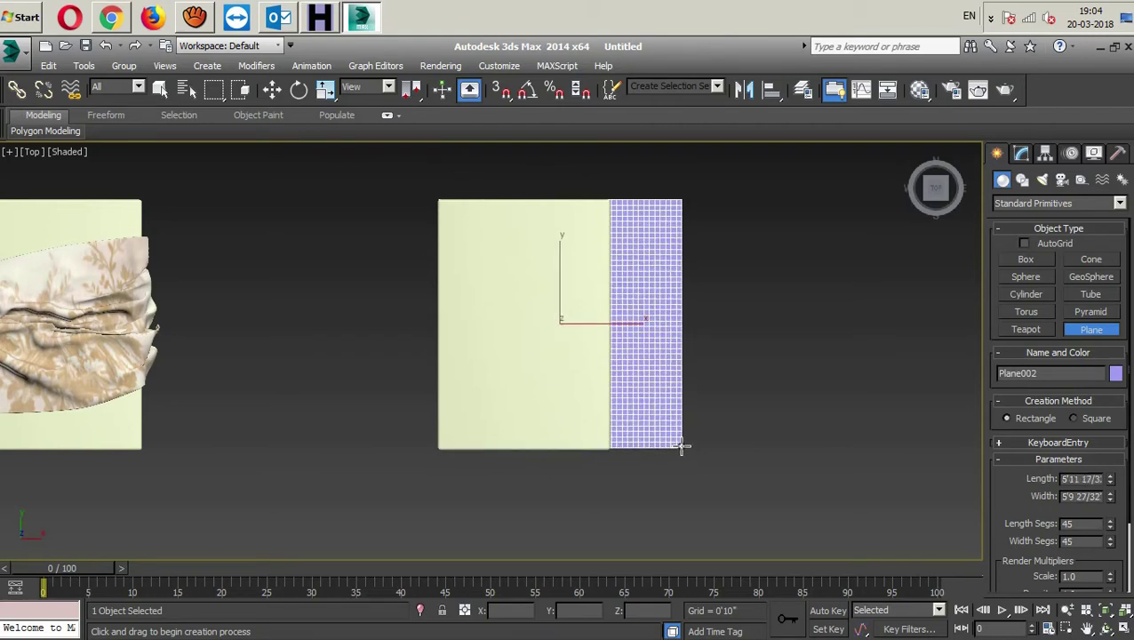
left_click_drag(682, 447, 681, 447)
- Move Plane002 beside Bed2 and set its length and width segments to 45
key("w")
left_click_drag(618, 333, 808, 333)
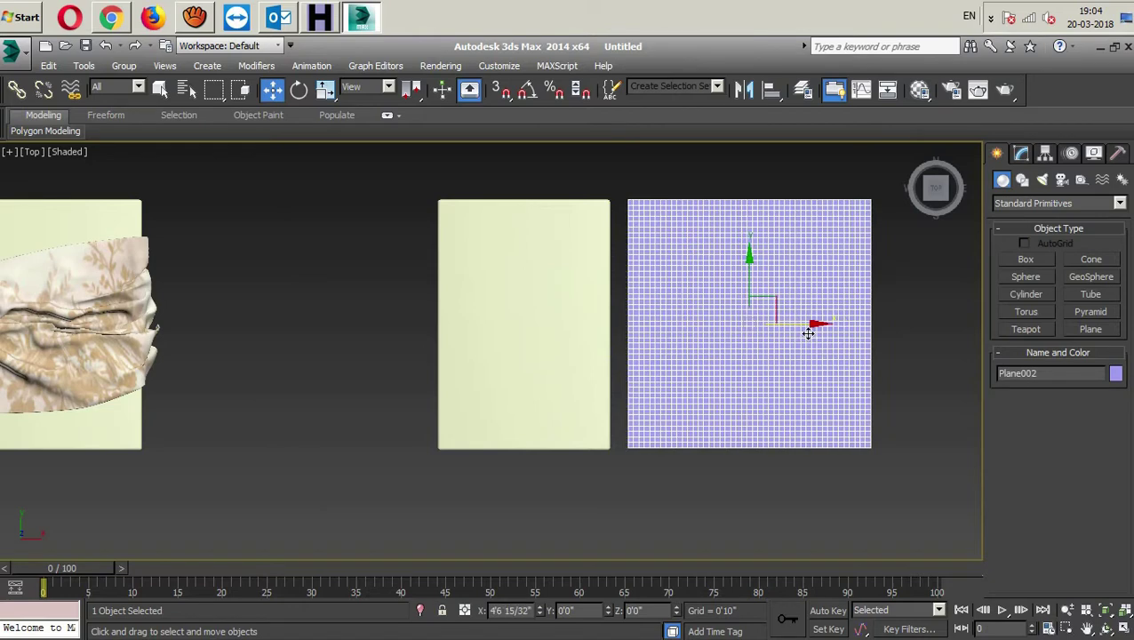
middle_click_drag(808, 333, 744, 336)
left_click(1022, 154)
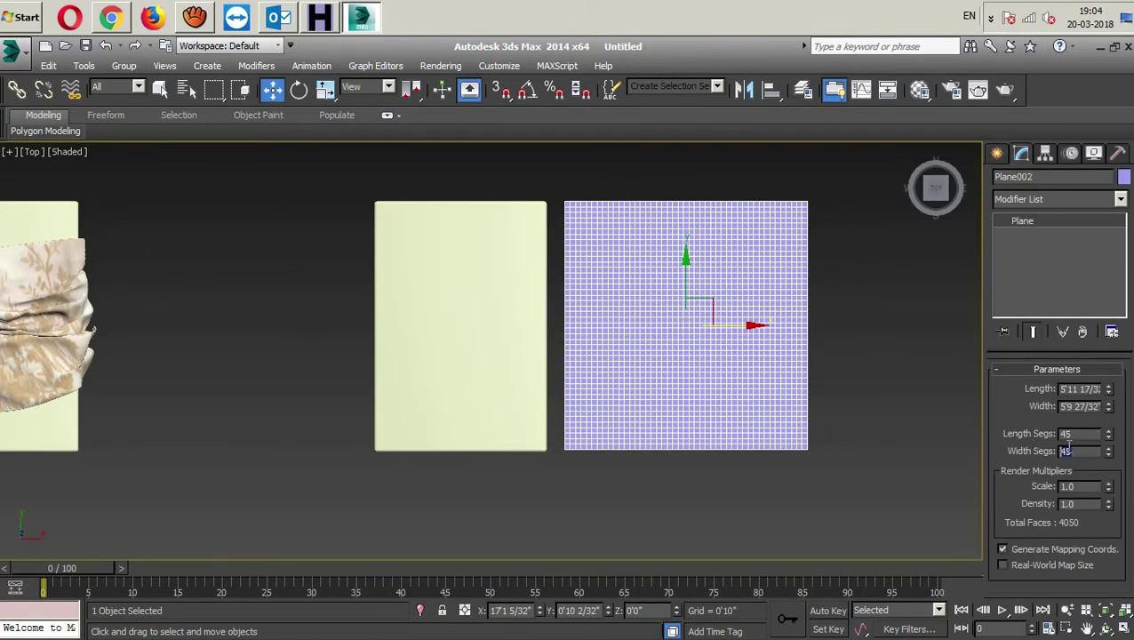
mouse_move(678, 304)
middle_mouse_down()
mouse_move(603, 332)
mouse_move(646, 231)
middle_mouse_up()
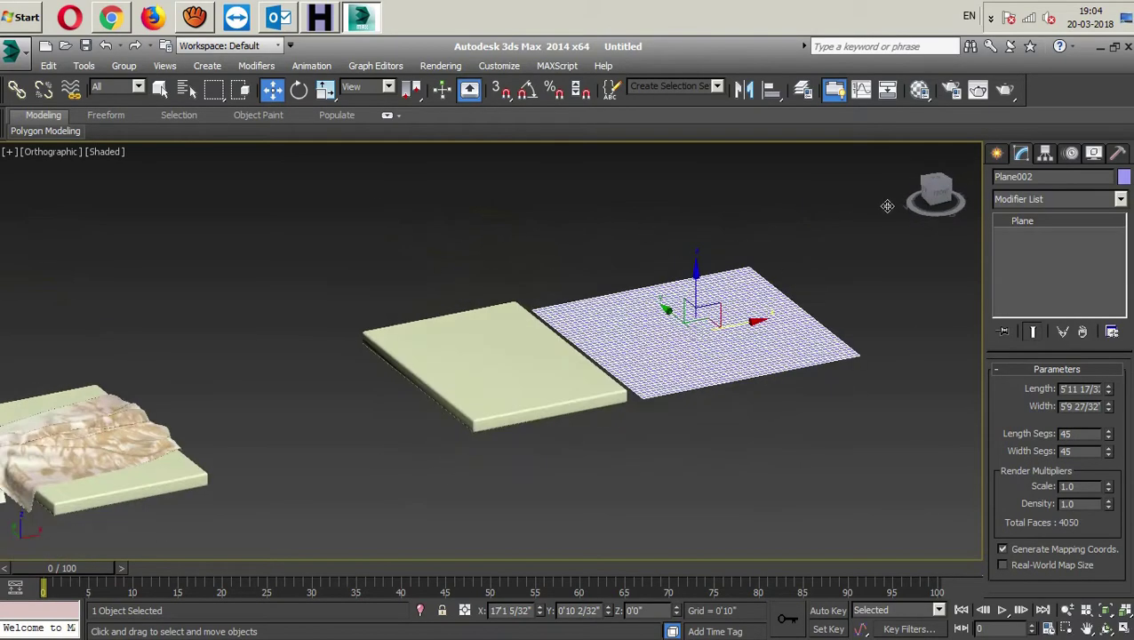
- Rotate Plane002 in the Front view to stand it up with a slight tilt
left_click(944, 203)
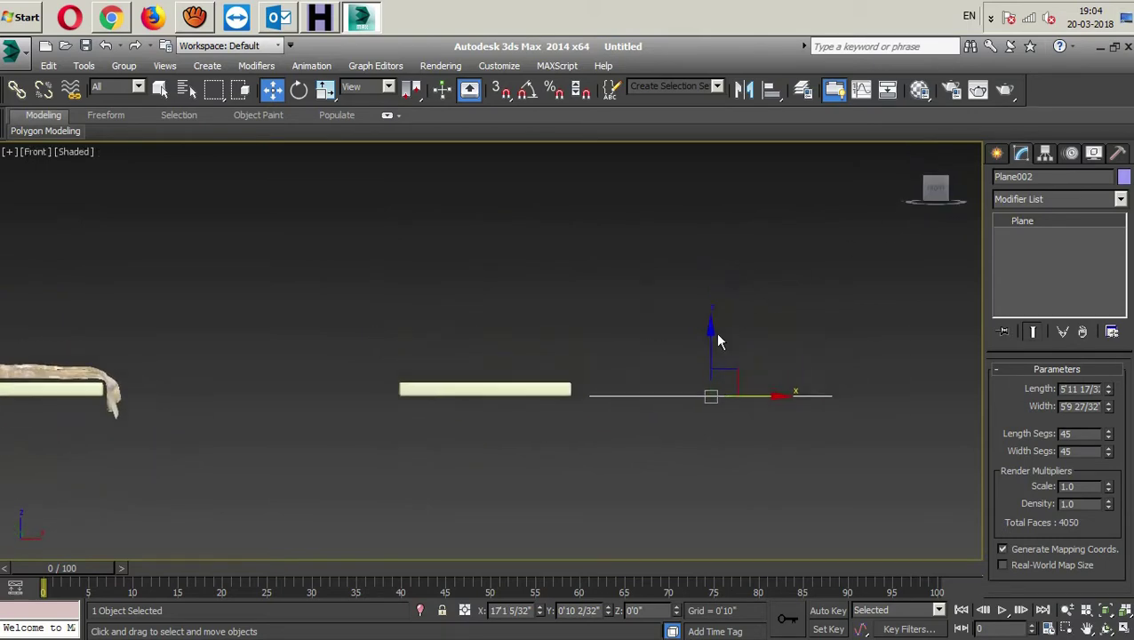
key("e")
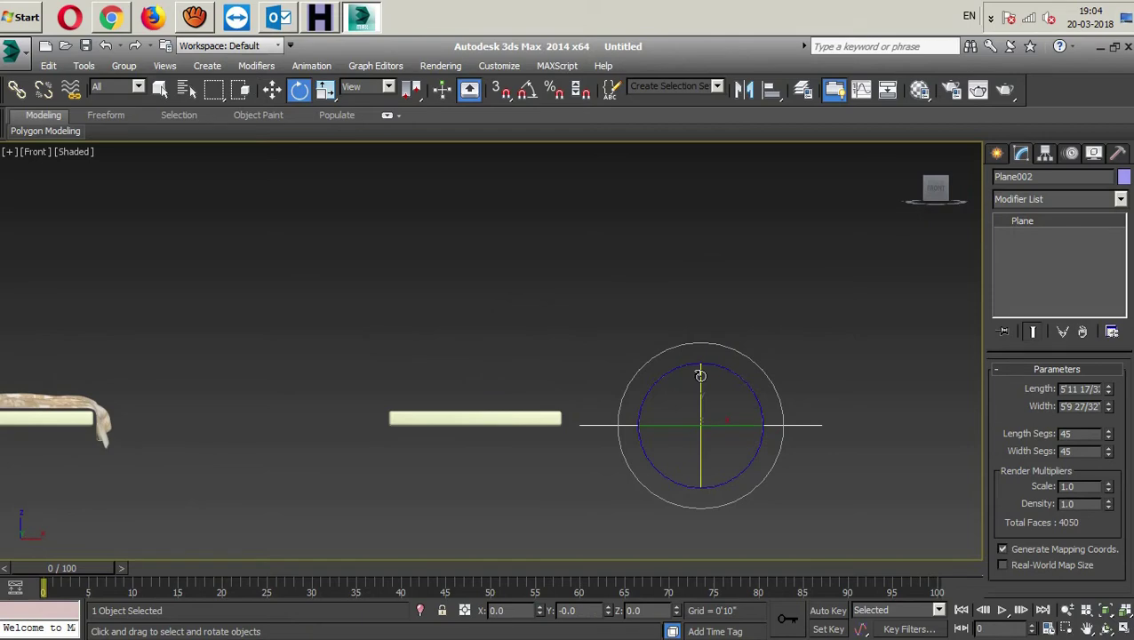
mouse_move(701, 375)
left_mouse_down()
mouse_move(710, 495)
mouse_move(726, 492)
left_mouse_up()
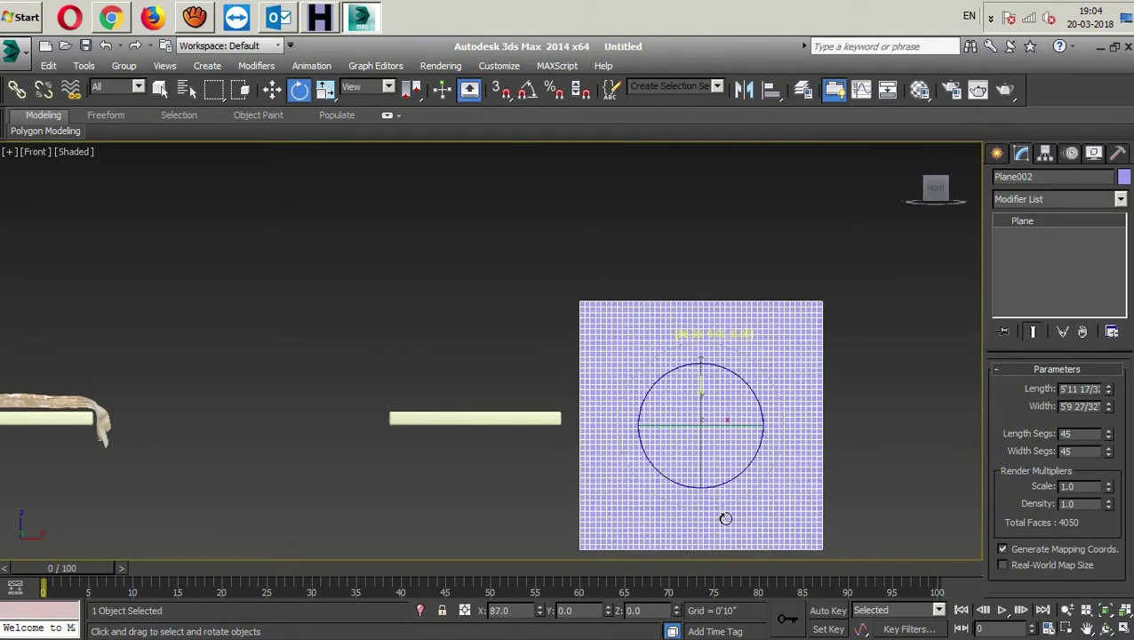
middle_click_drag(727, 421, 776, 429, "alt")
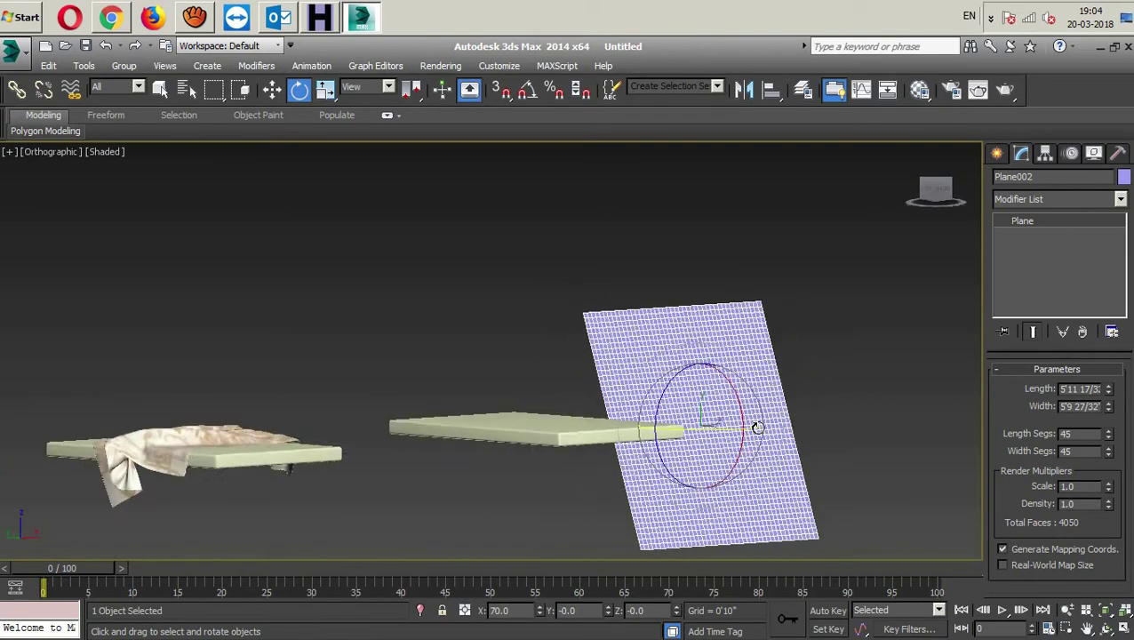
left_click(919, 205)
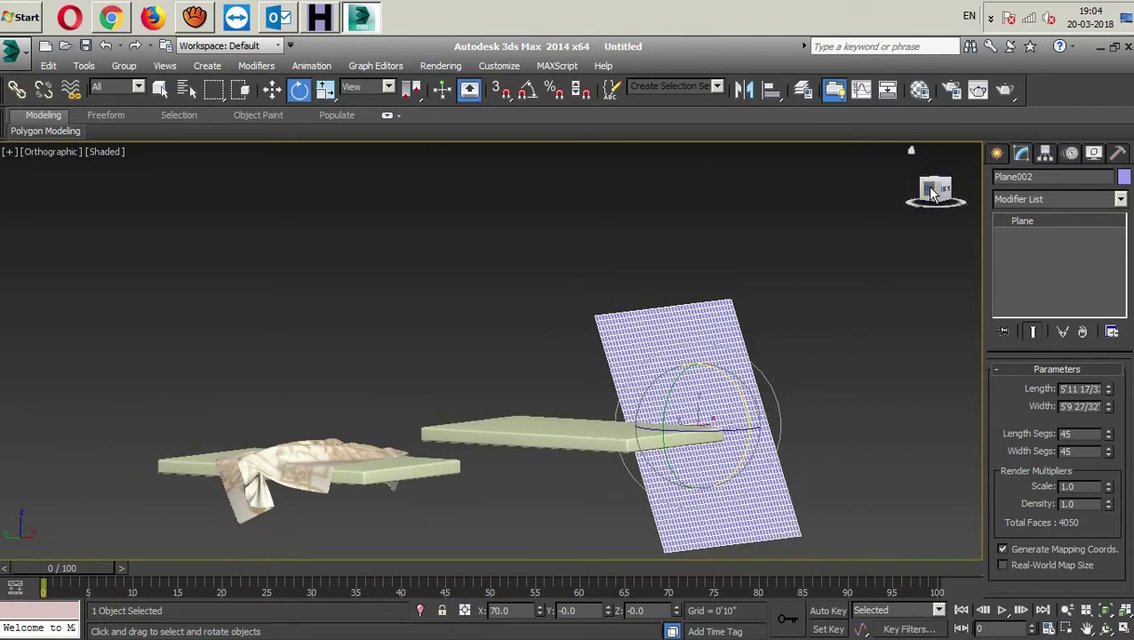
scroll(560, 329, "up", 3)
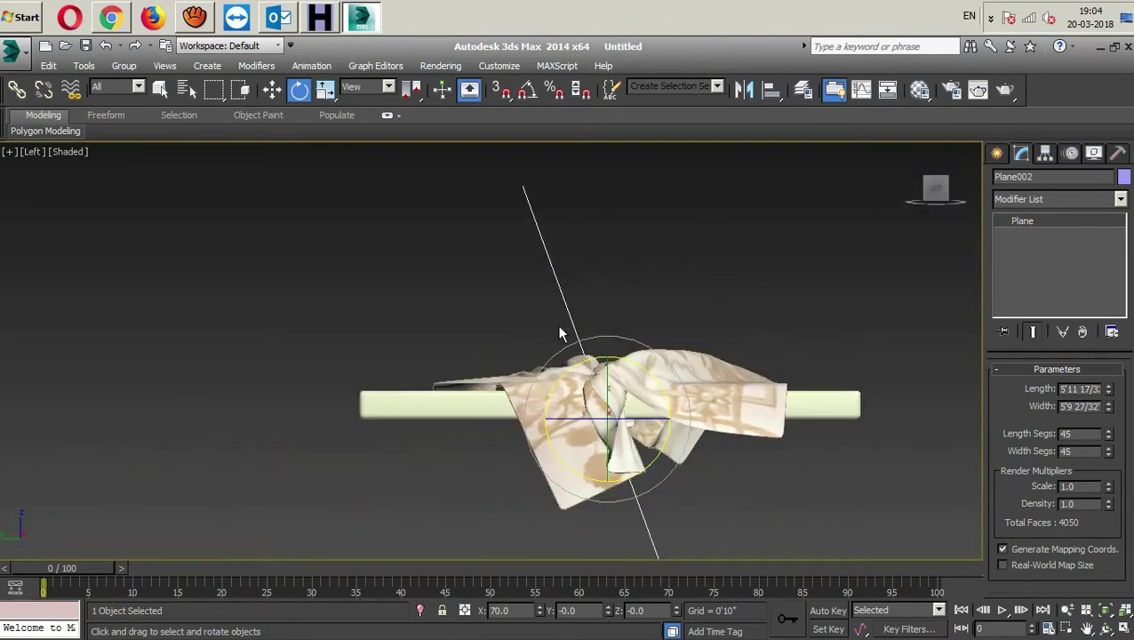
left_click_drag(620, 361, 628, 360)
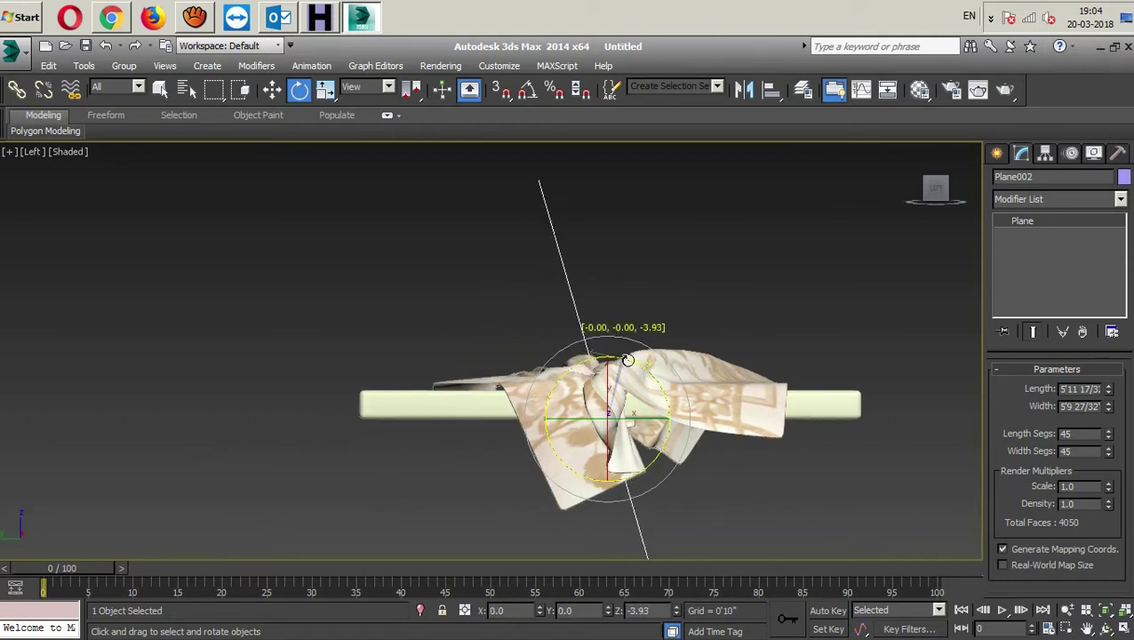
mouse_move(936, 189)
left_mouse_down()
mouse_move(843, 310)
mouse_move(773, 320)
left_mouse_up()
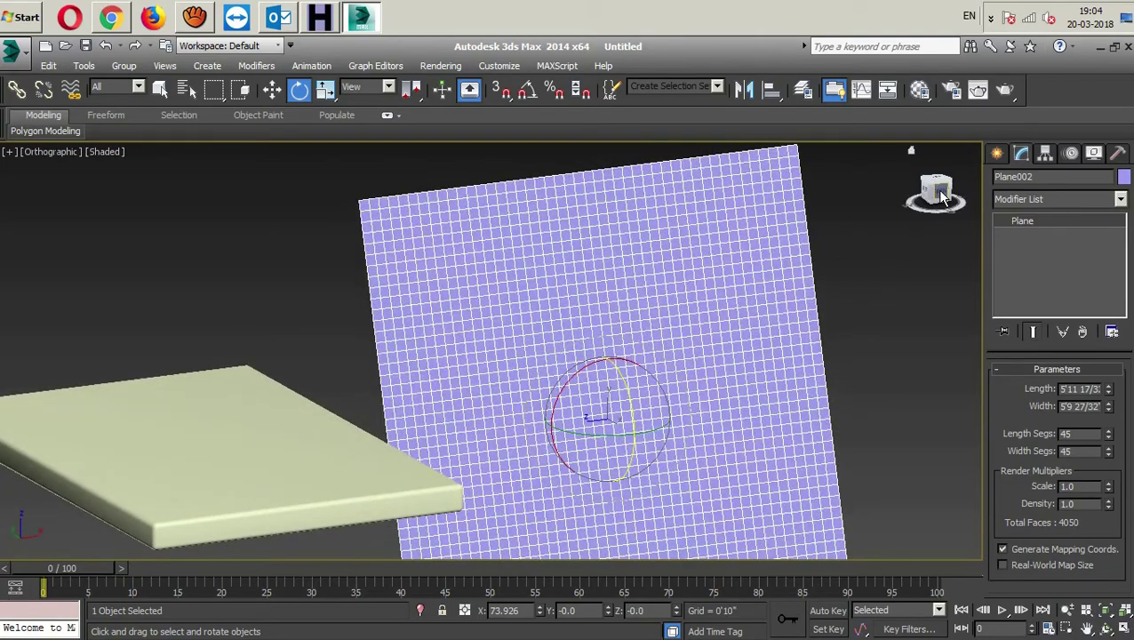
left_click(936, 189)
left_click_drag(691, 229, 673, 278)
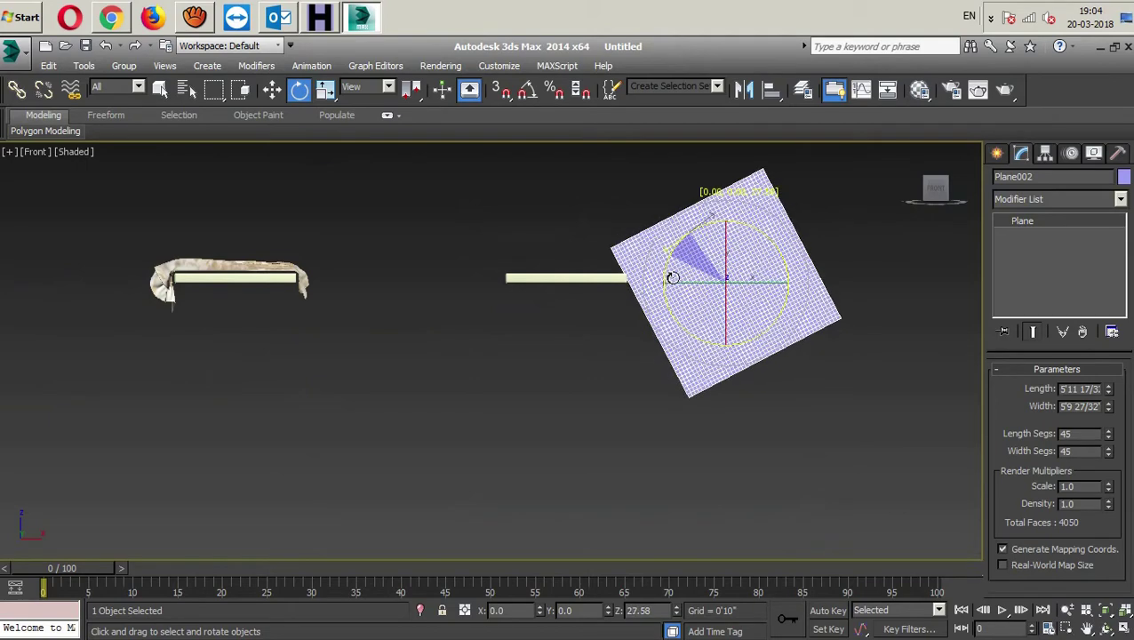
middle_click_drag(673, 278, 689, 356)
- Move the tilted plane up and left so it hangs above Bed2
key("w")
left_click_drag(672, 345, 673, 237)
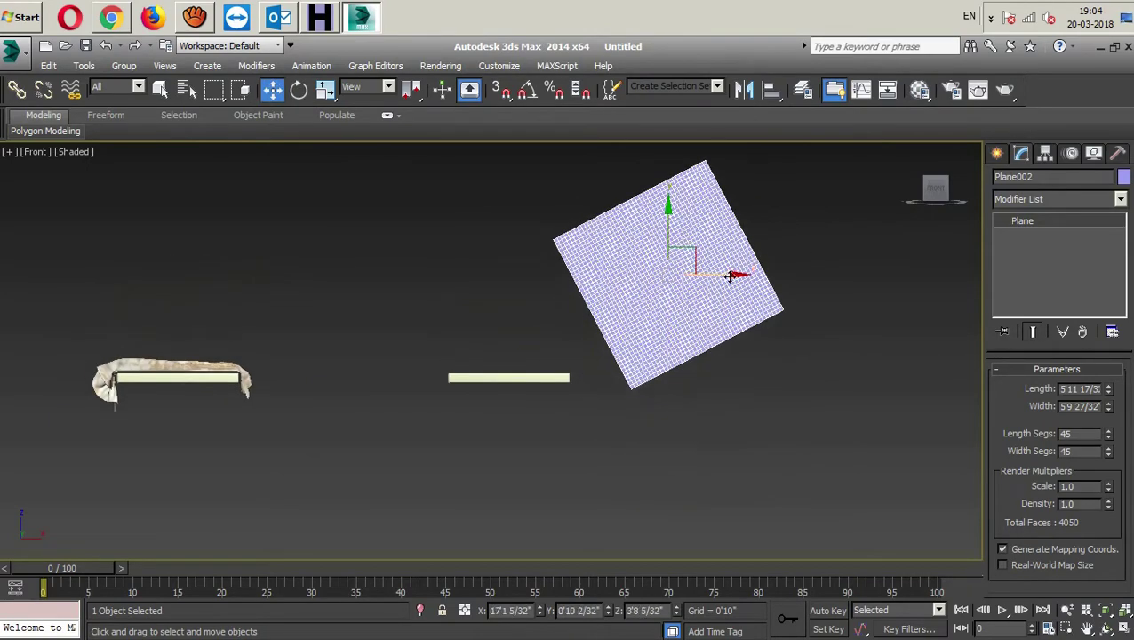
left_click_drag(726, 273, 536, 288)
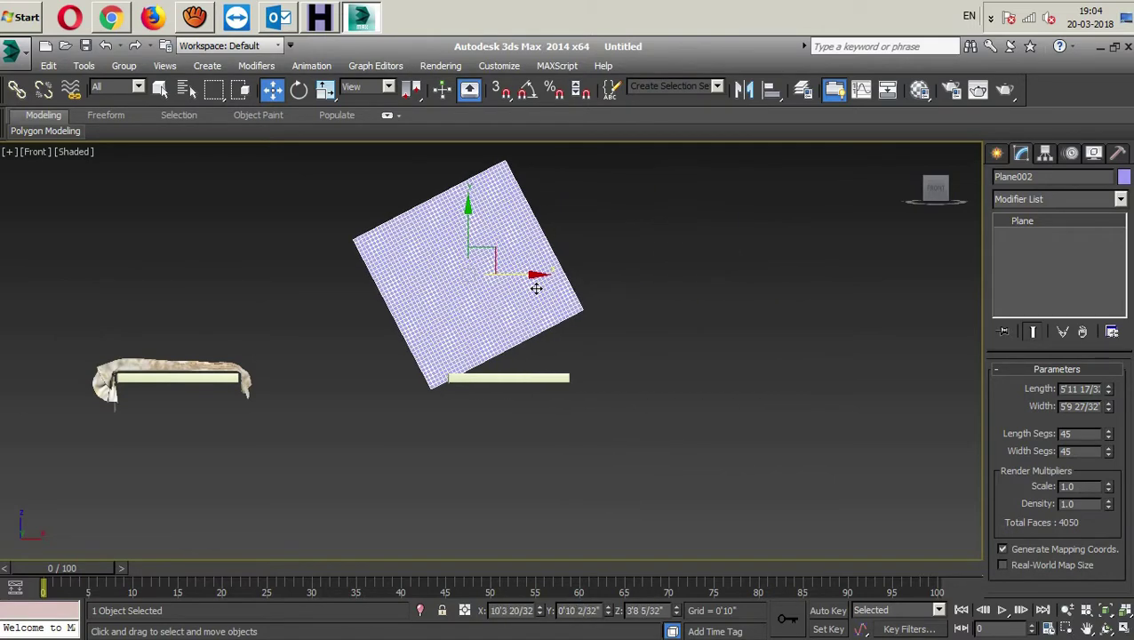
mouse_move(652, 299)
middle_mouse_down()
mouse_move(469, 392)
mouse_move(511, 382)
middle_mouse_up()
scroll(468, 392, "up", 2)
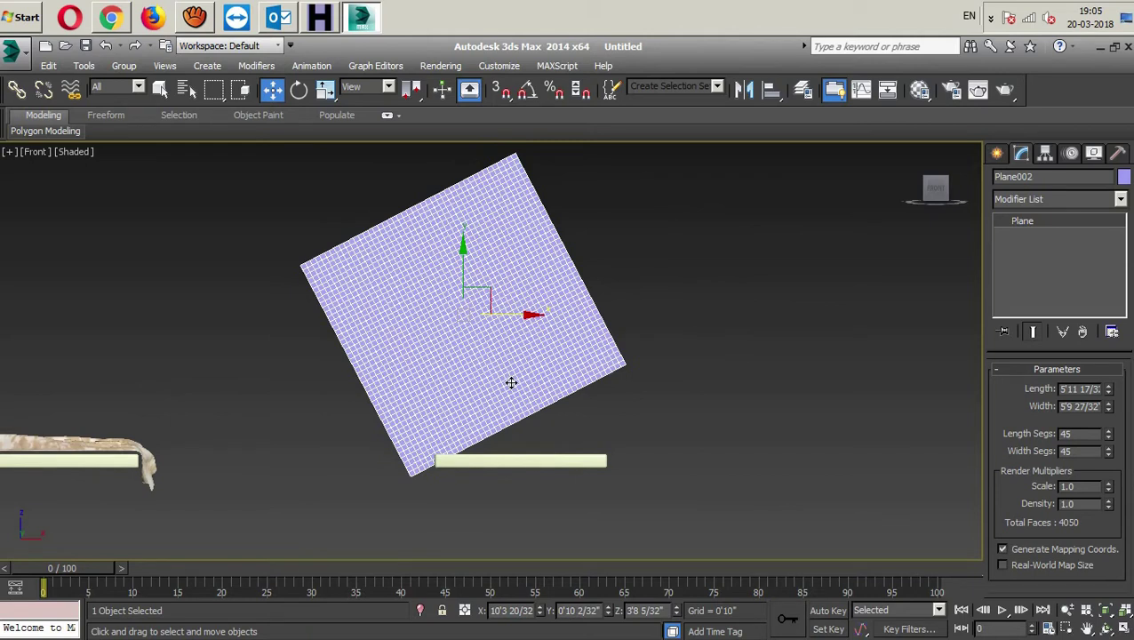
- Raise Plane002 higher above Bed2 and nudge it slightly along Y
middle_click_drag(511, 382, 519, 373)
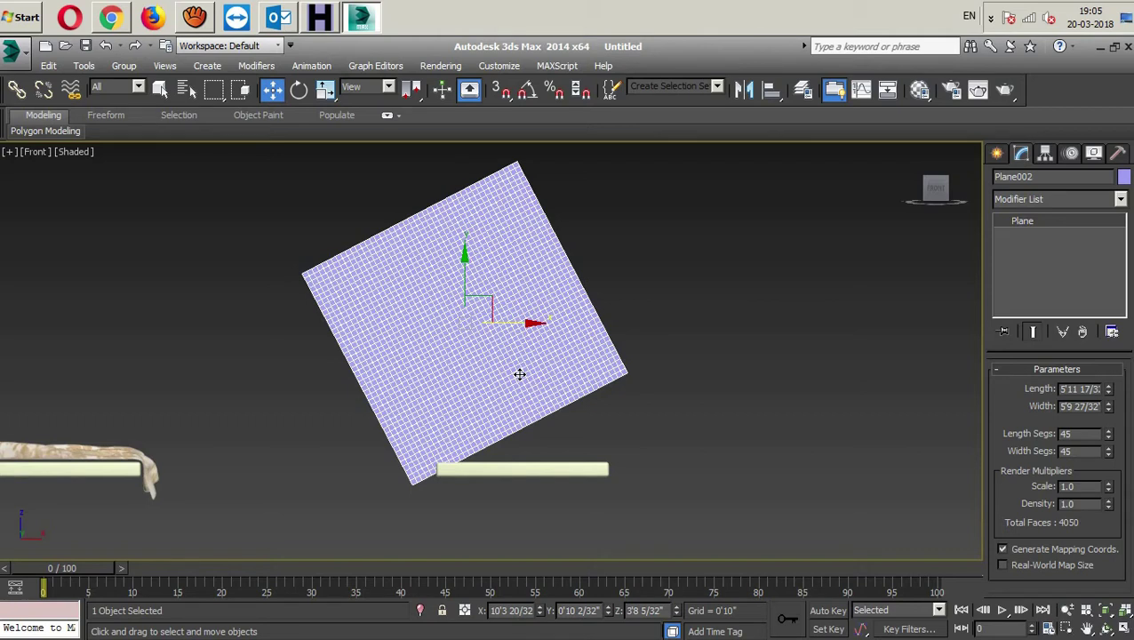
mouse_move(519, 375)
middle_mouse_down("alt")
mouse_move(527, 410)
mouse_move(571, 413)
middle_mouse_up("alt")
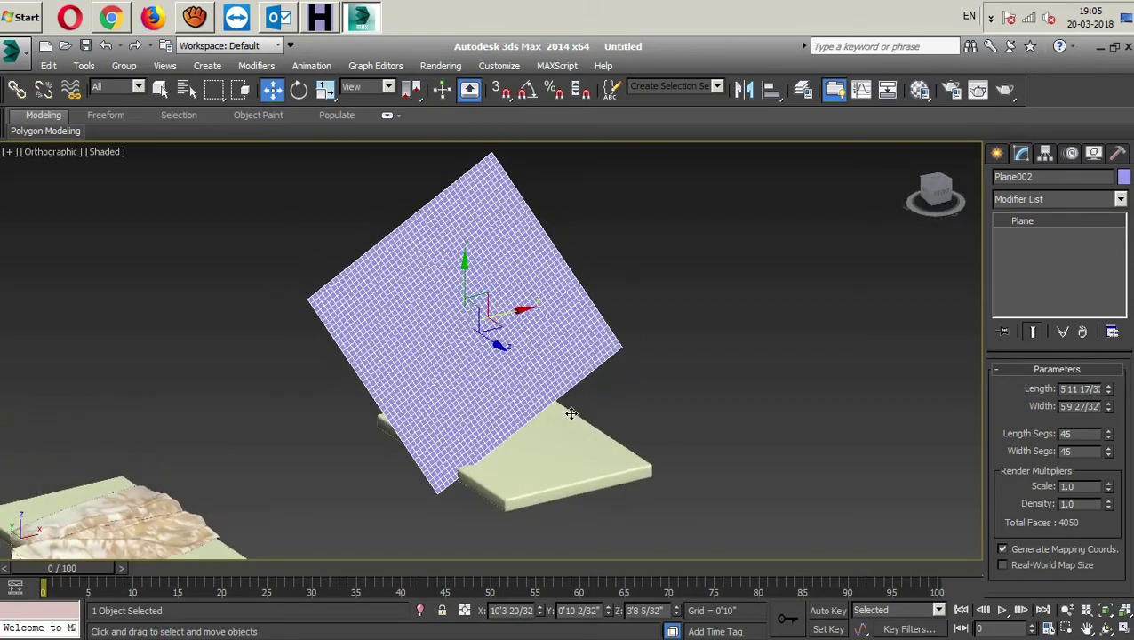
left_click_drag(463, 277, 467, 251)
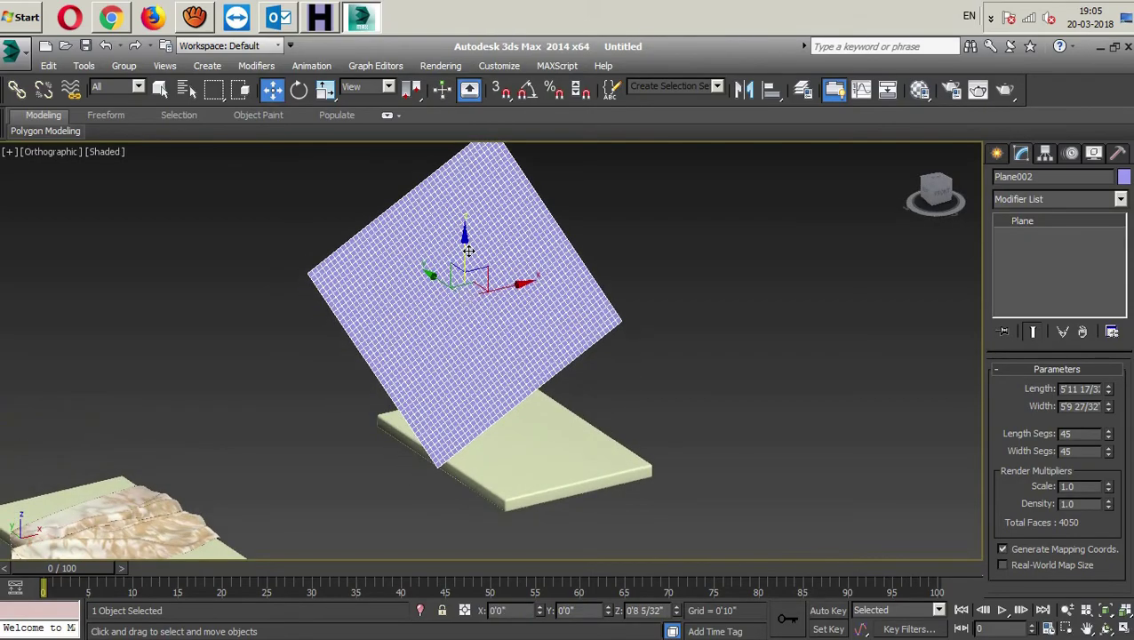
mouse_move(657, 381)
middle_mouse_down("alt")
mouse_move(526, 416)
mouse_move(502, 408)
middle_mouse_up("alt")
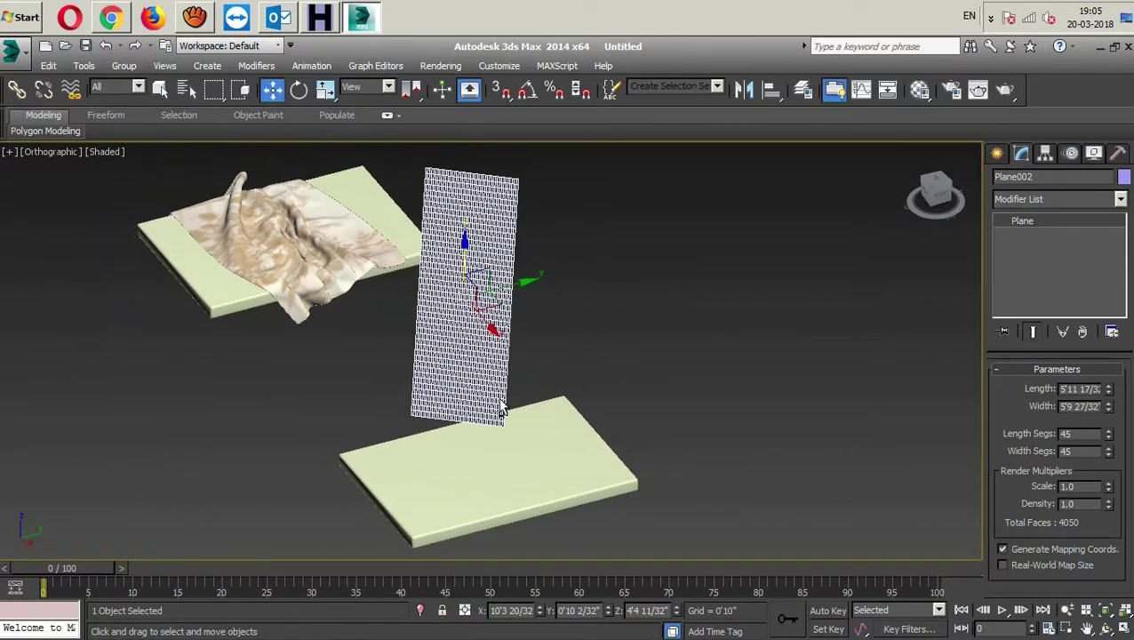
mouse_move(567, 346)
middle_mouse_down("alt")
mouse_move(526, 362)
mouse_move(588, 380)
mouse_move(521, 364)
middle_mouse_up("alt")
left_click_drag(521, 299, 517, 300)
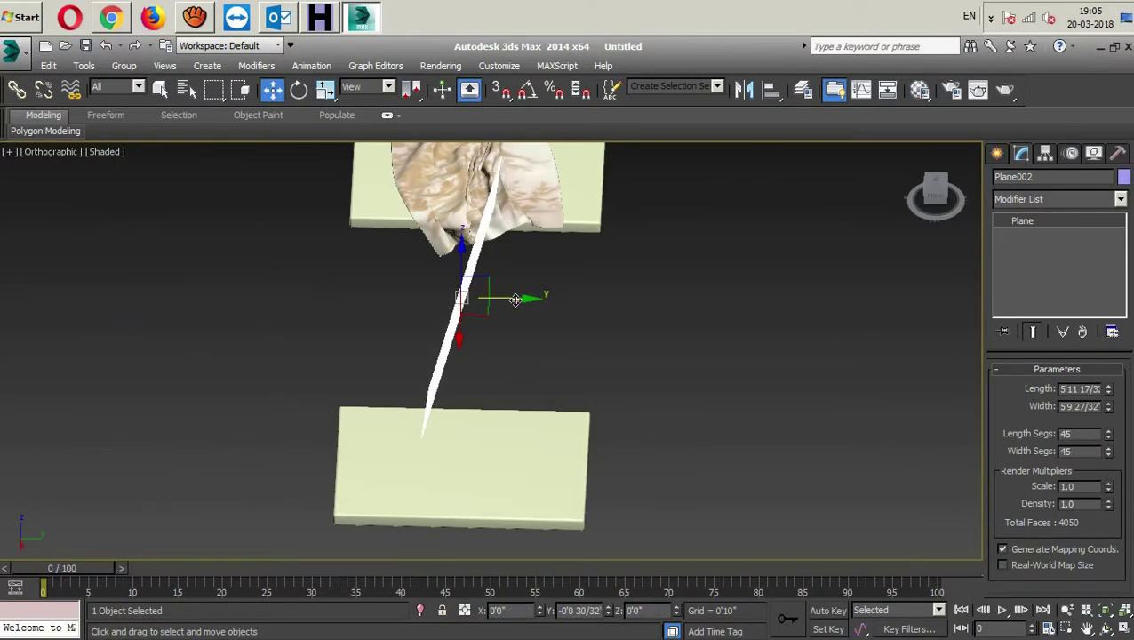
mouse_move(473, 384)
middle_mouse_down("alt")
mouse_move(589, 385)
mouse_move(656, 357)
mouse_move(600, 408)
mouse_move(493, 348)
mouse_move(511, 338)
mouse_move(520, 341)
mouse_move(487, 424)
mouse_move(451, 405)
mouse_move(567, 436)
mouse_move(531, 433)
mouse_move(471, 398)
mouse_move(456, 368)
mouse_move(541, 372)
mouse_move(530, 414)
middle_mouse_up("alt")
- Add a Cloth modifier to Plane002 and open its Object Properties
left_click(1073, 200)
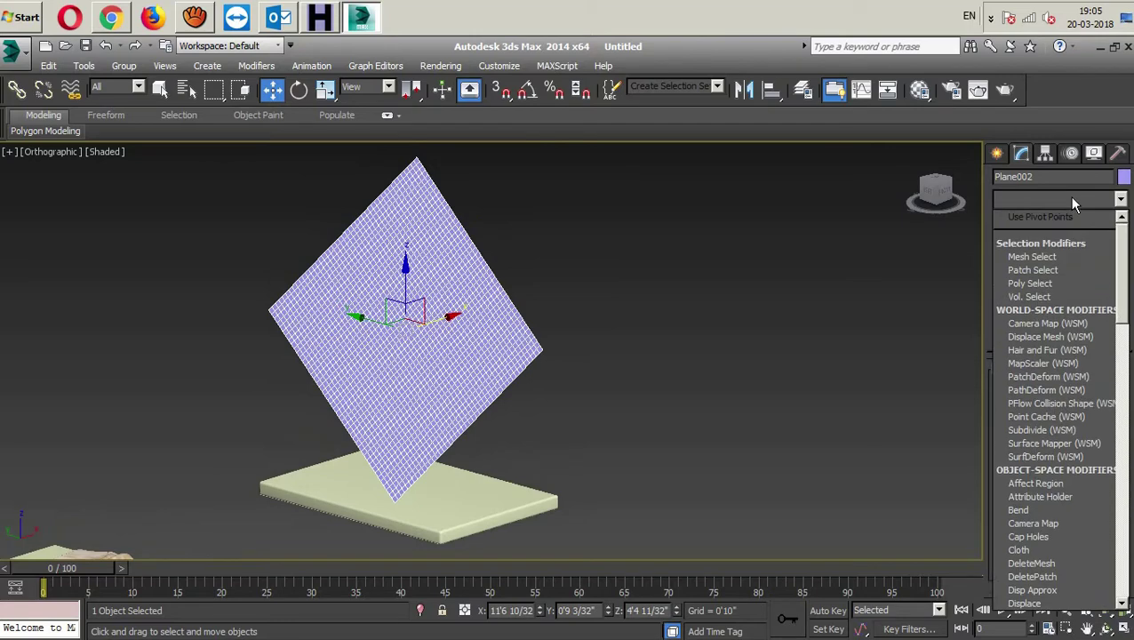
key("c")
key("l")
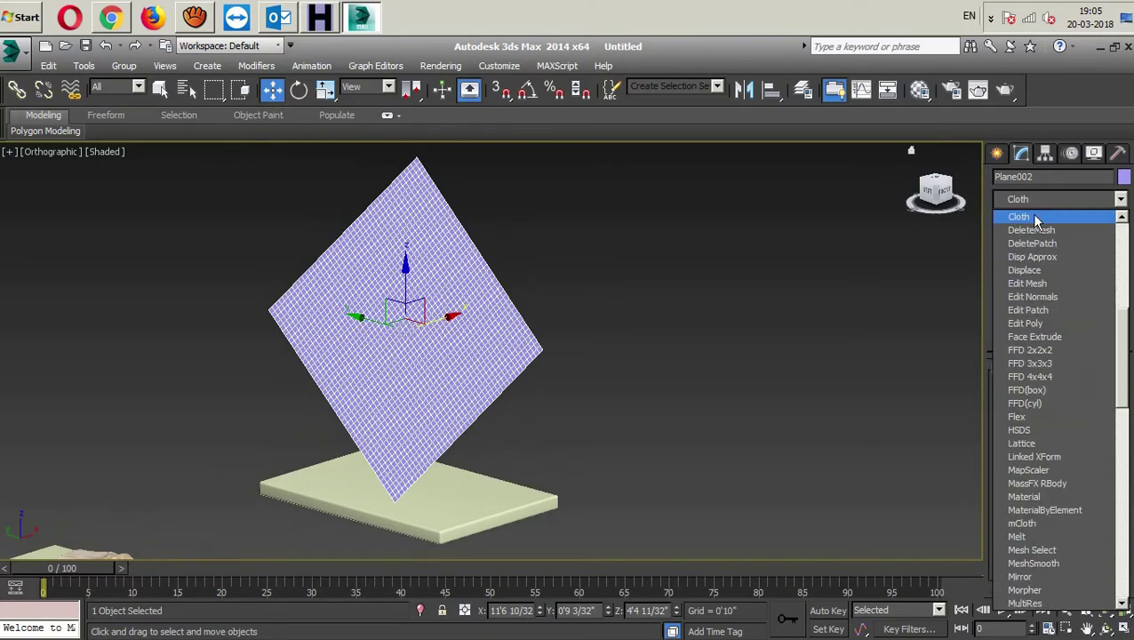
left_click(1033, 218)
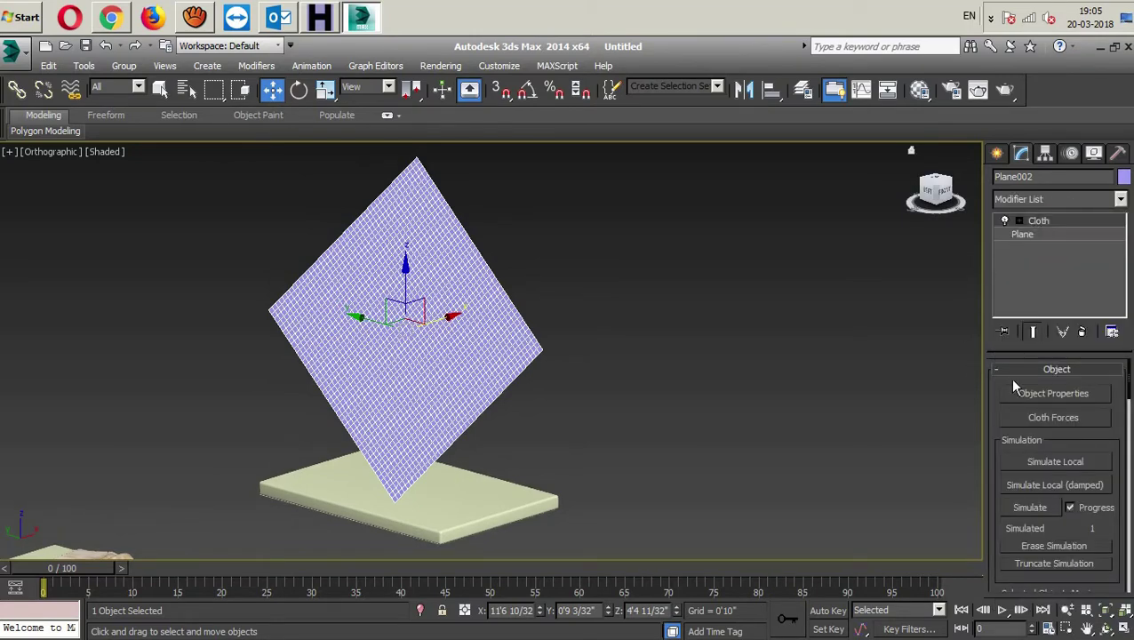
left_click(1047, 400)
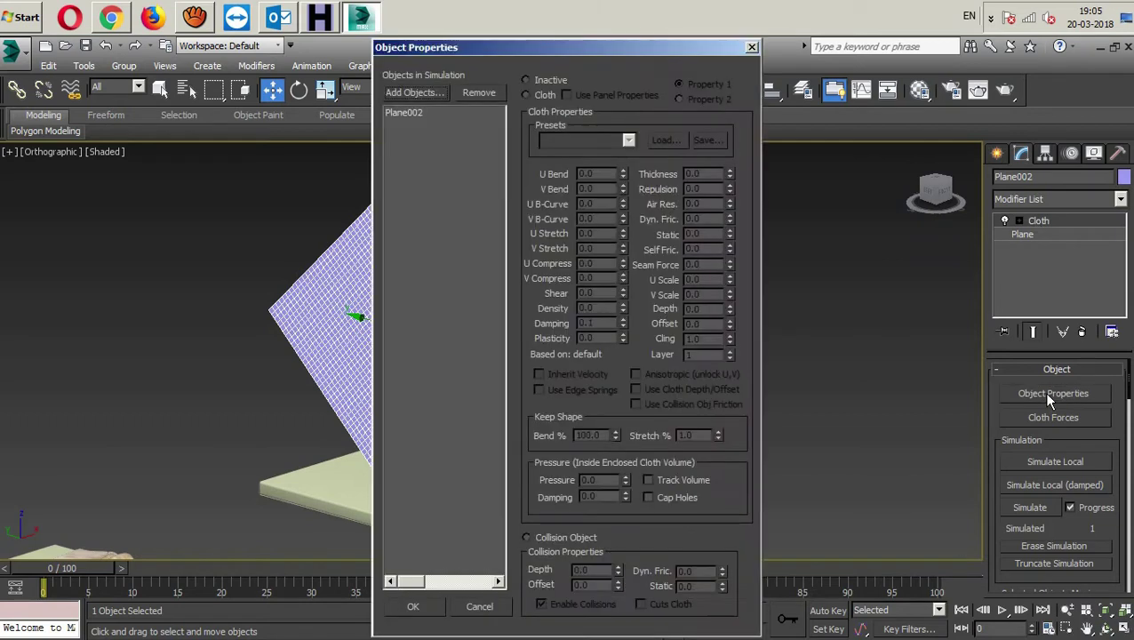
- Add Bed2 to the cloth simulation's object list
left_click(402, 94)
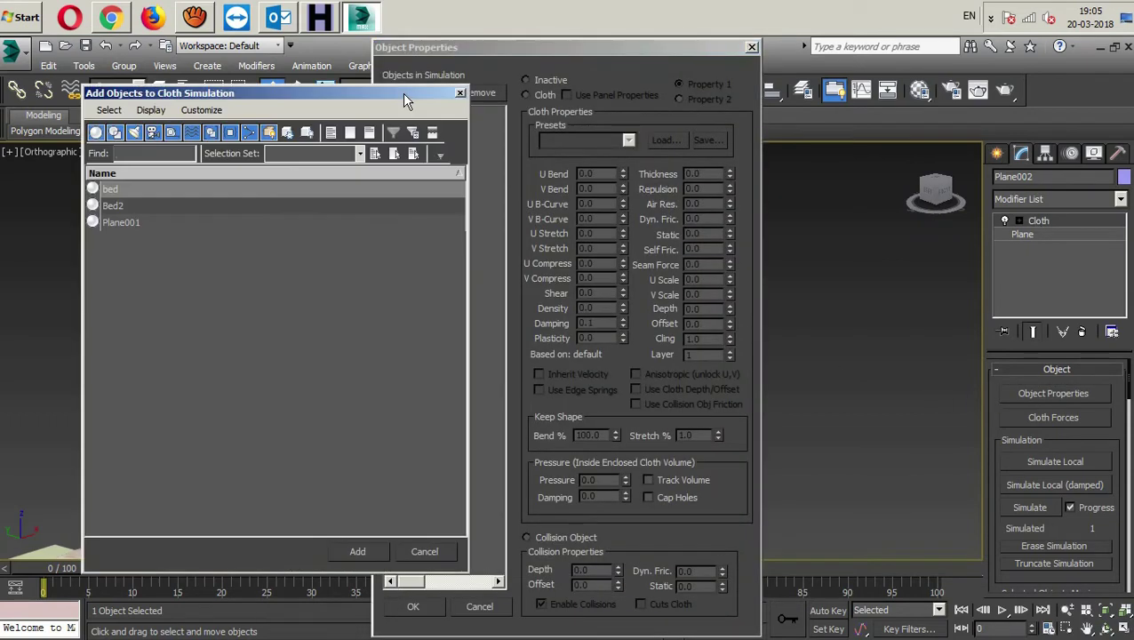
left_click(114, 207)
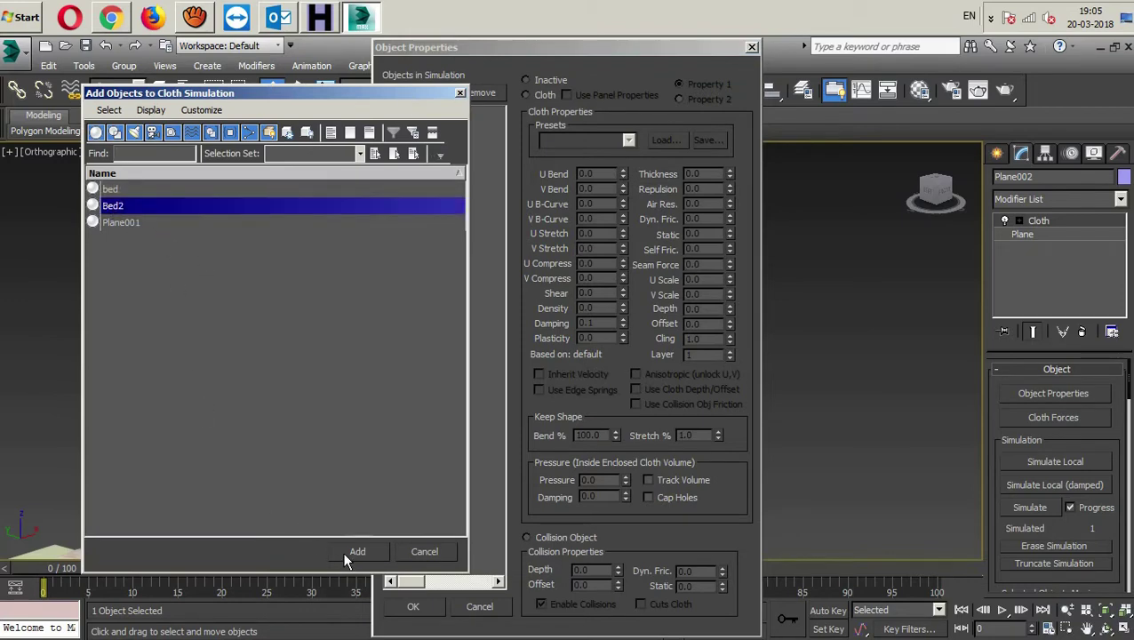
left_click(345, 551)
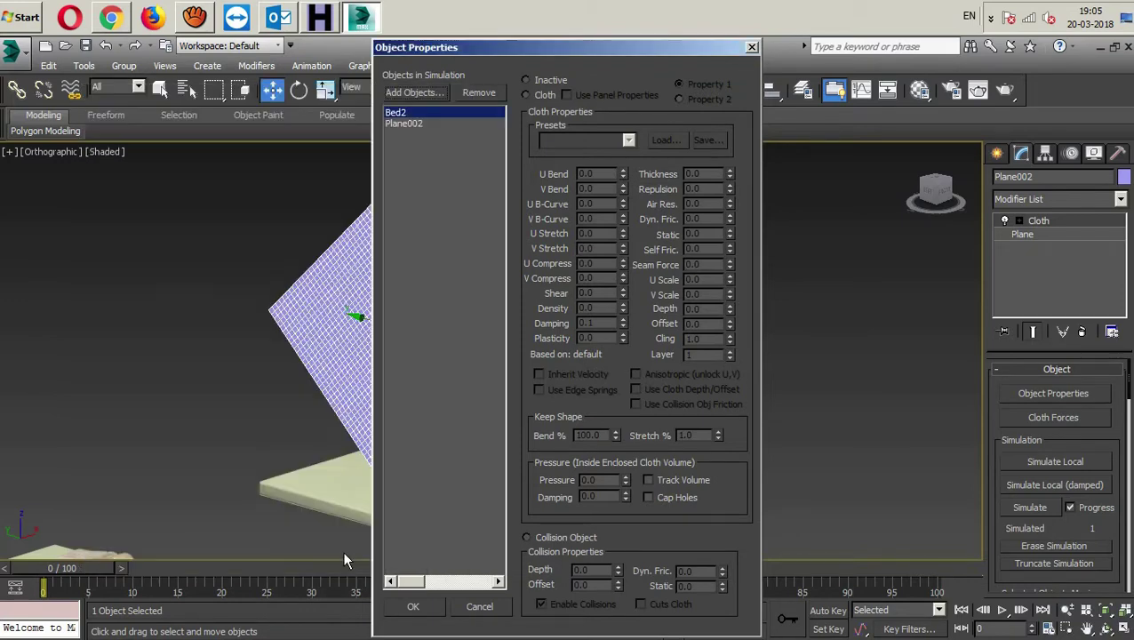
- Make Plane002 a Cloth object using the Cotton preset
left_click(416, 124)
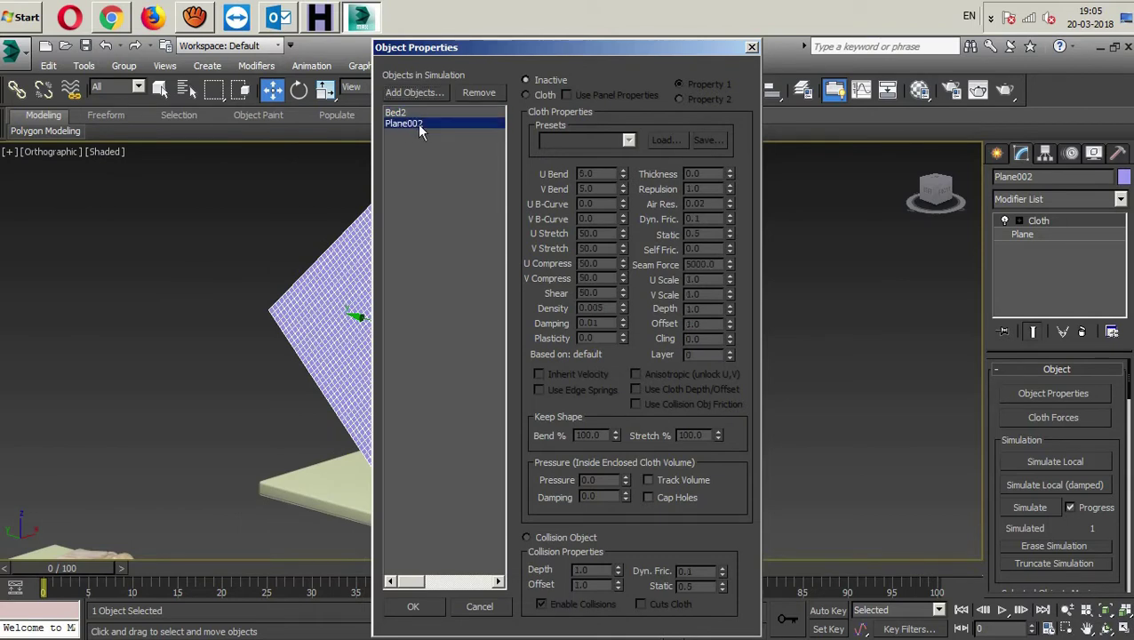
left_click(527, 94)
left_click(607, 140)
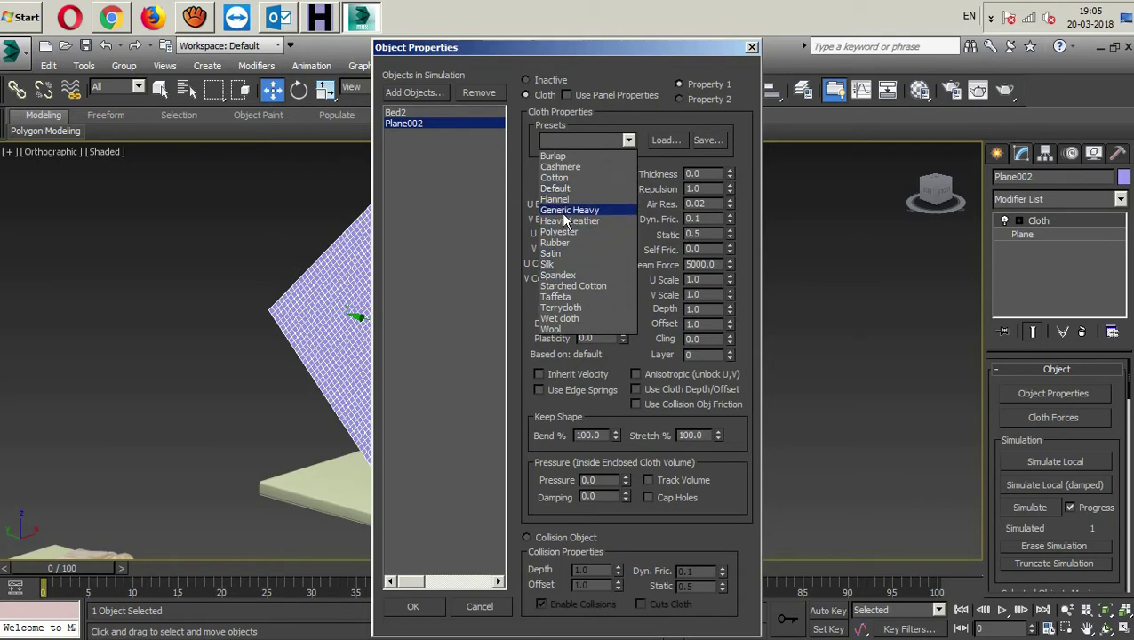
left_click(560, 176)
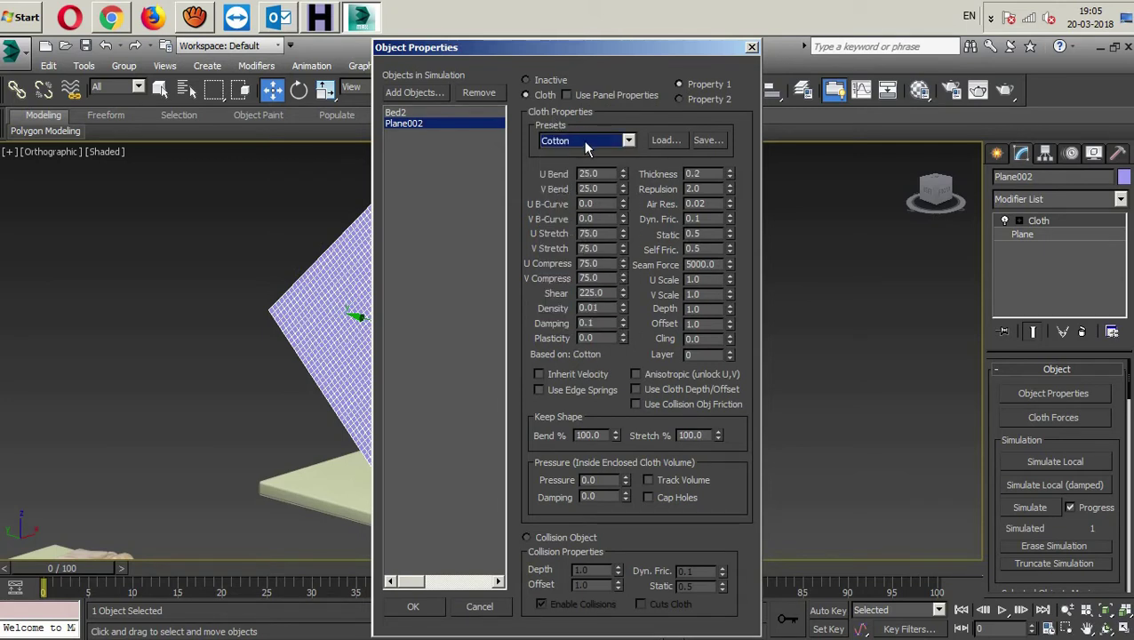
- Set Bed2 as a Collision Object and confirm the Object Properties dialog
left_click(396, 113)
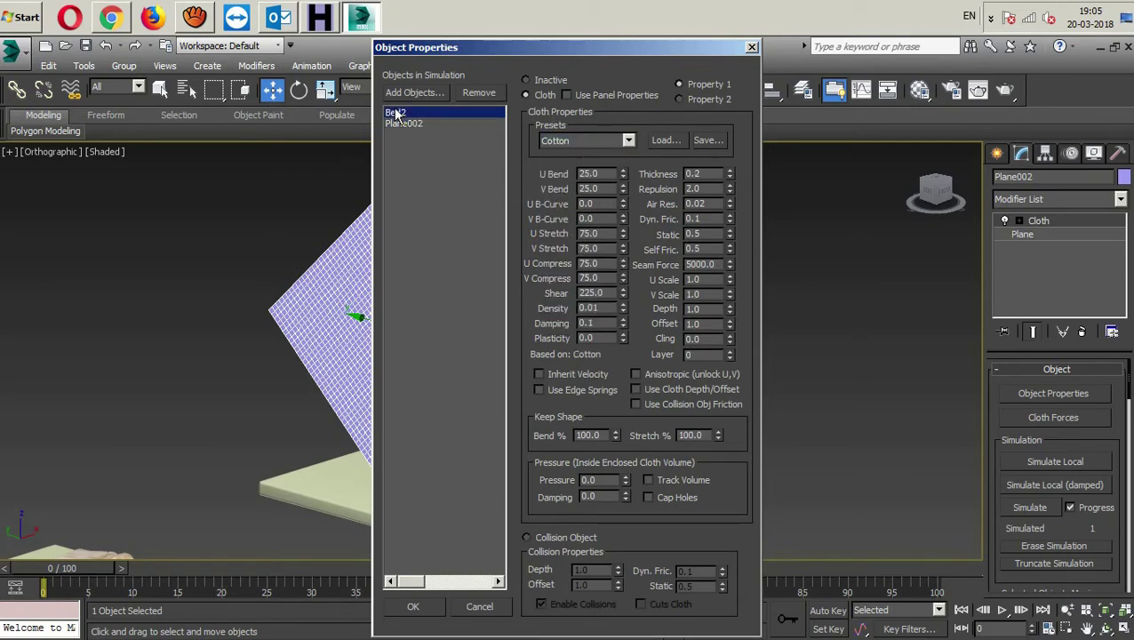
left_click(527, 538)
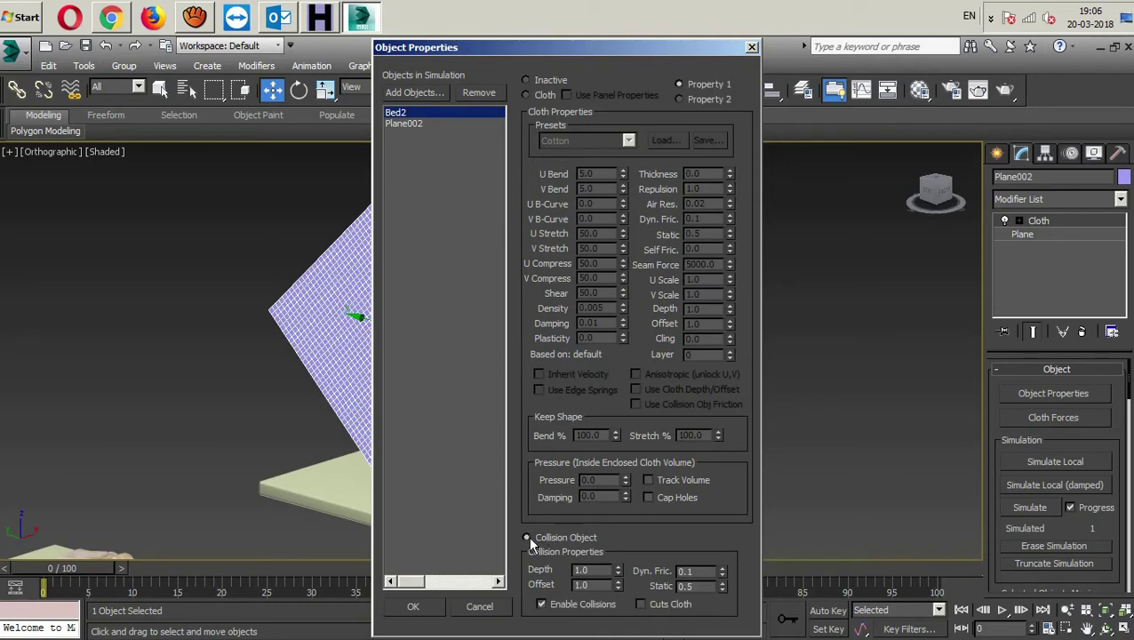
left_click(413, 607)
mouse_move(400, 494)
middle_mouse_down()
mouse_move(406, 436)
mouse_move(407, 466)
mouse_move(481, 473)
mouse_move(455, 466)
middle_mouse_up()
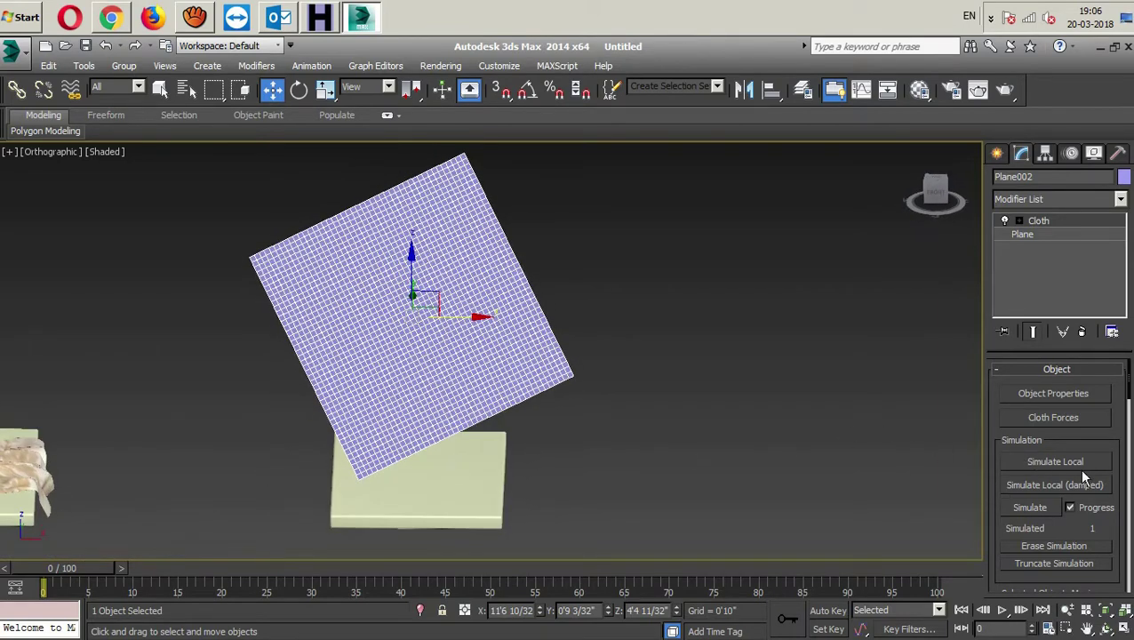
- Simulate the cloth through all 100 frames and view Plane002 draped over Bed2
left_click(1031, 513)
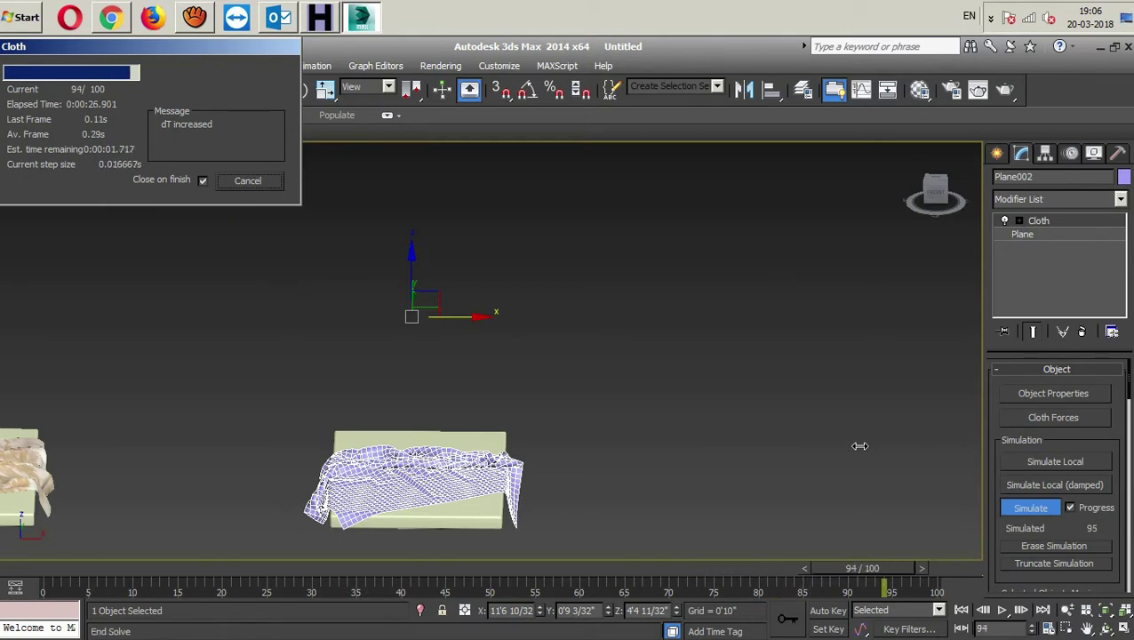
mouse_move(631, 486)
middle_mouse_down("alt")
mouse_move(668, 445)
mouse_move(717, 446)
mouse_move(598, 456)
mouse_move(619, 470)
mouse_move(608, 463)
mouse_move(714, 475)
mouse_move(657, 443)
mouse_move(684, 436)
mouse_move(619, 429)
middle_mouse_up("alt")
scroll(614, 467, "up", 3)
scroll(714, 471, "down", 1)
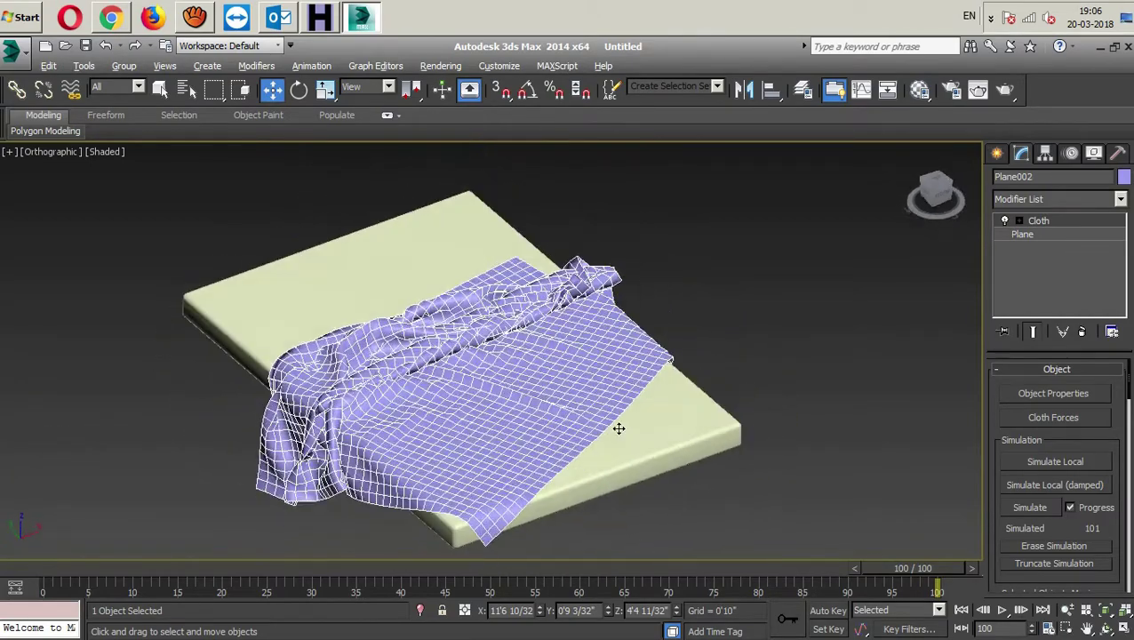
left_click(1022, 199)
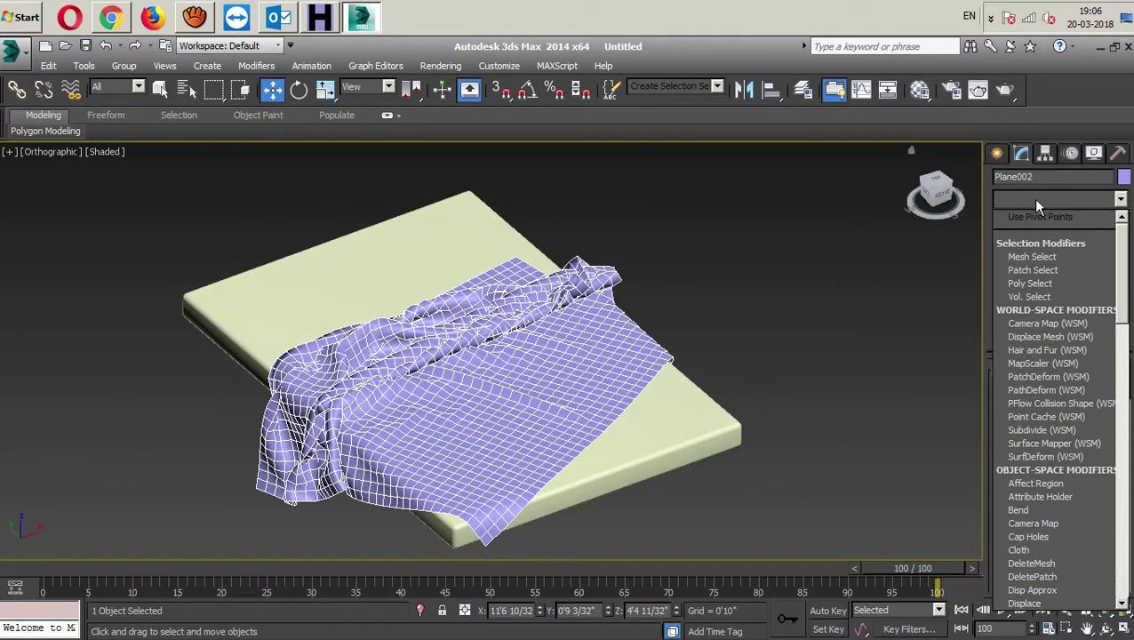
- Add a Shell modifier to the cloth with an Outer Amount of 4mm
type("sh")
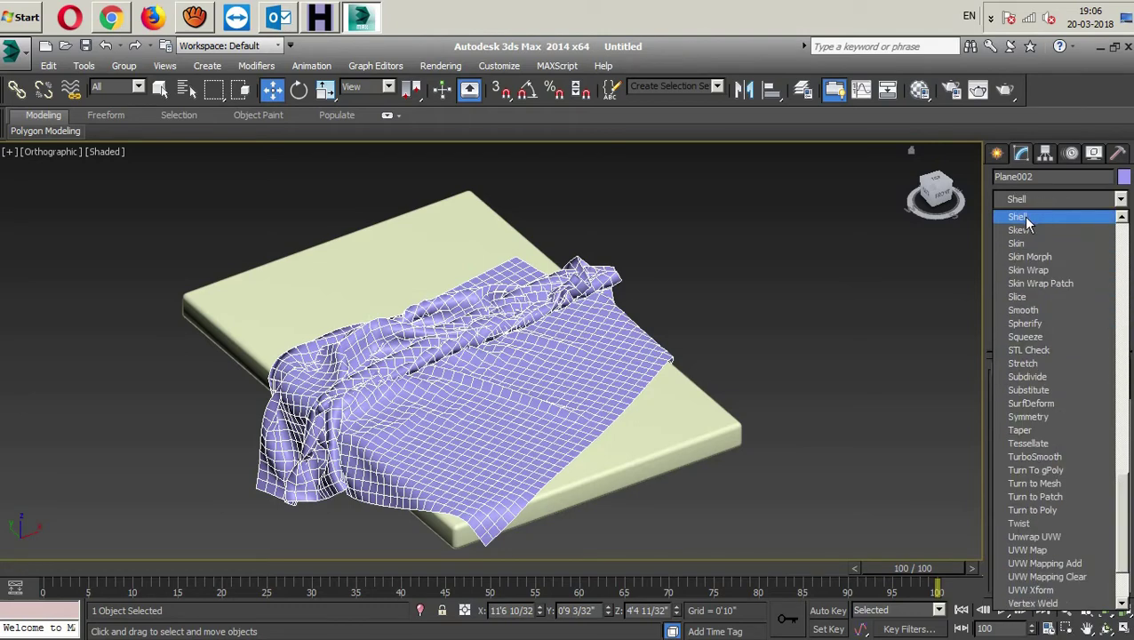
left_click(1029, 218)
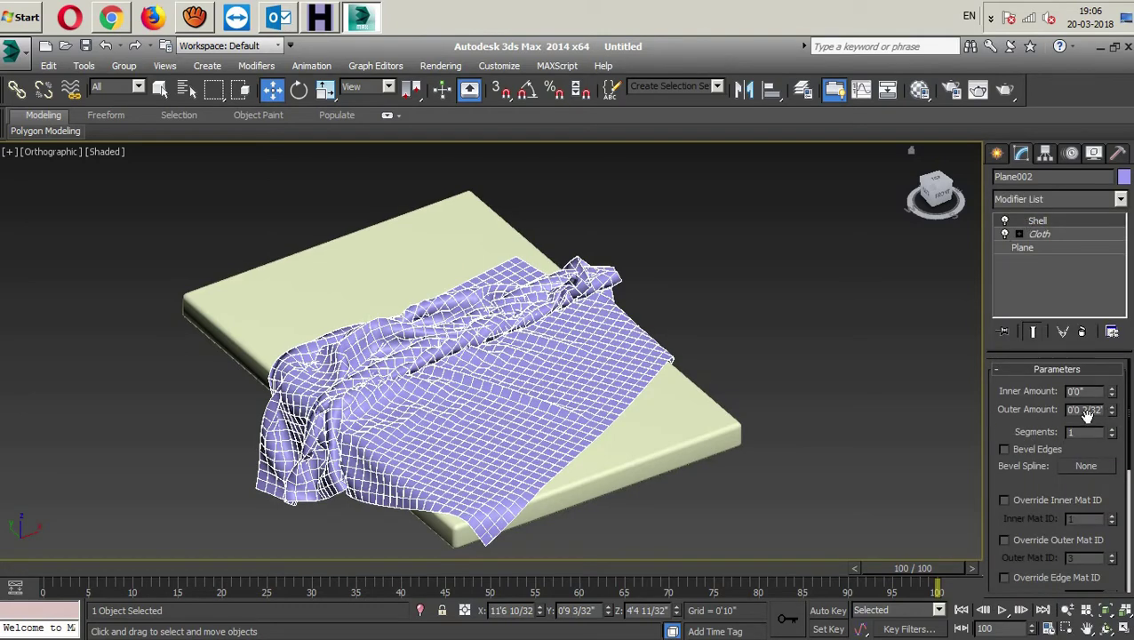
middle_click_drag(816, 437, 612, 362, "alt")
scroll(663, 388, "up", 5)
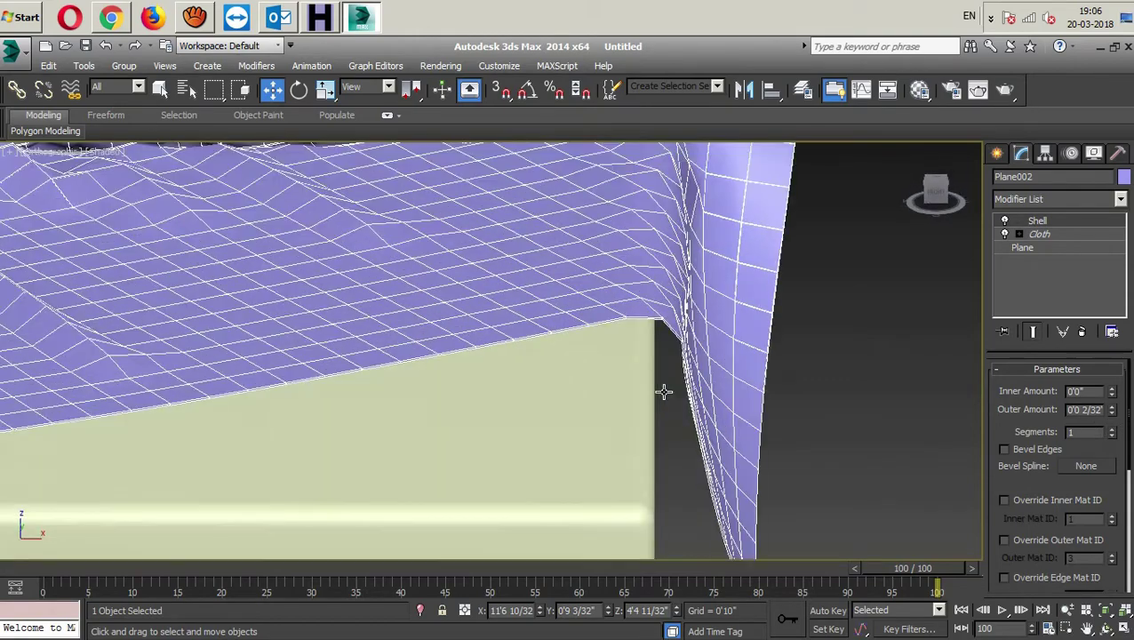
scroll(686, 311, "up", 3)
scroll(686, 301, "up", 2)
double_click(1089, 409)
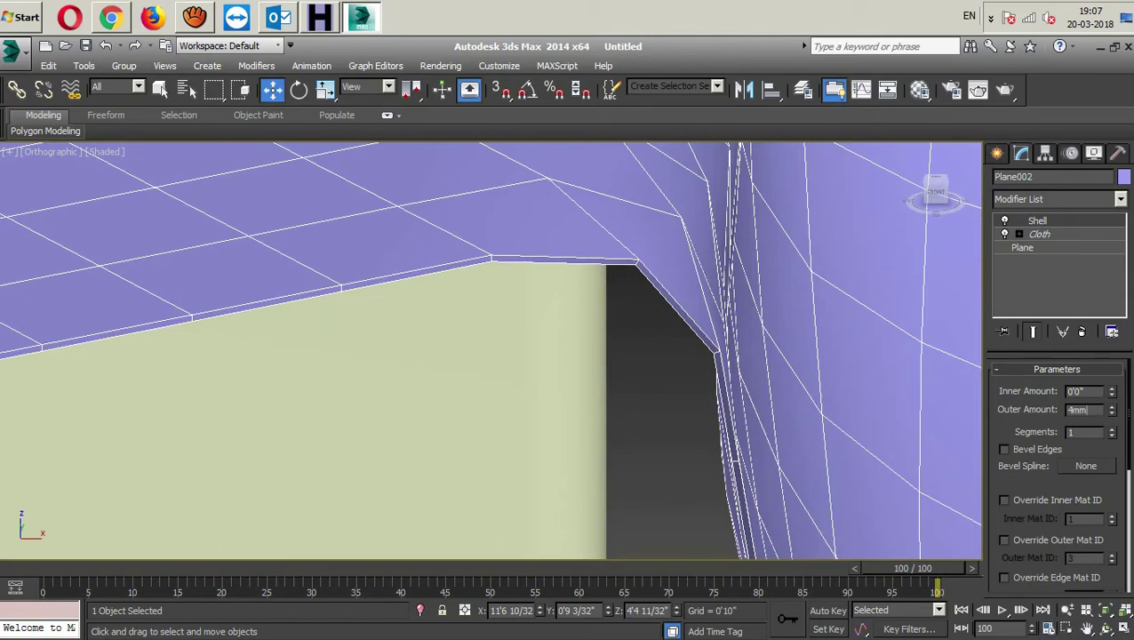
key("Return")
scroll(603, 391, "down", 5)
mouse_move(603, 388)
middle_mouse_down("alt")
mouse_move(676, 380)
mouse_move(540, 395)
mouse_move(568, 403)
mouse_move(486, 379)
mouse_move(532, 420)
middle_mouse_up("alt")
scroll(511, 398, "down", 5)
scroll(478, 395, "up", 5)
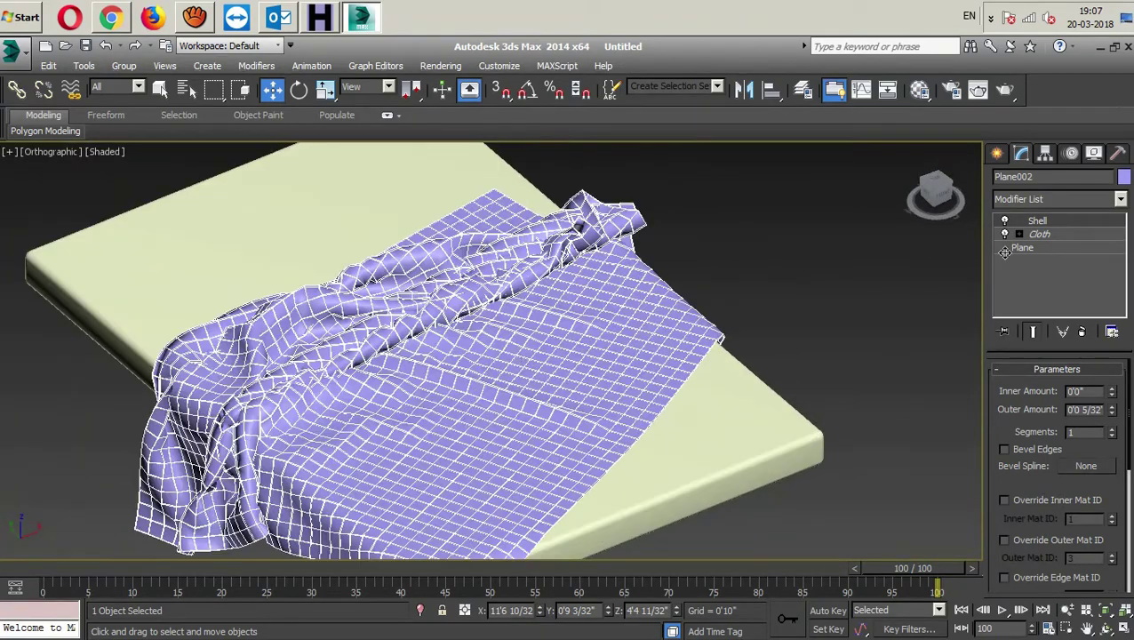
- Add TurboSmooth above the Shell and deselect the cloth to inspect it
left_click(1031, 201)
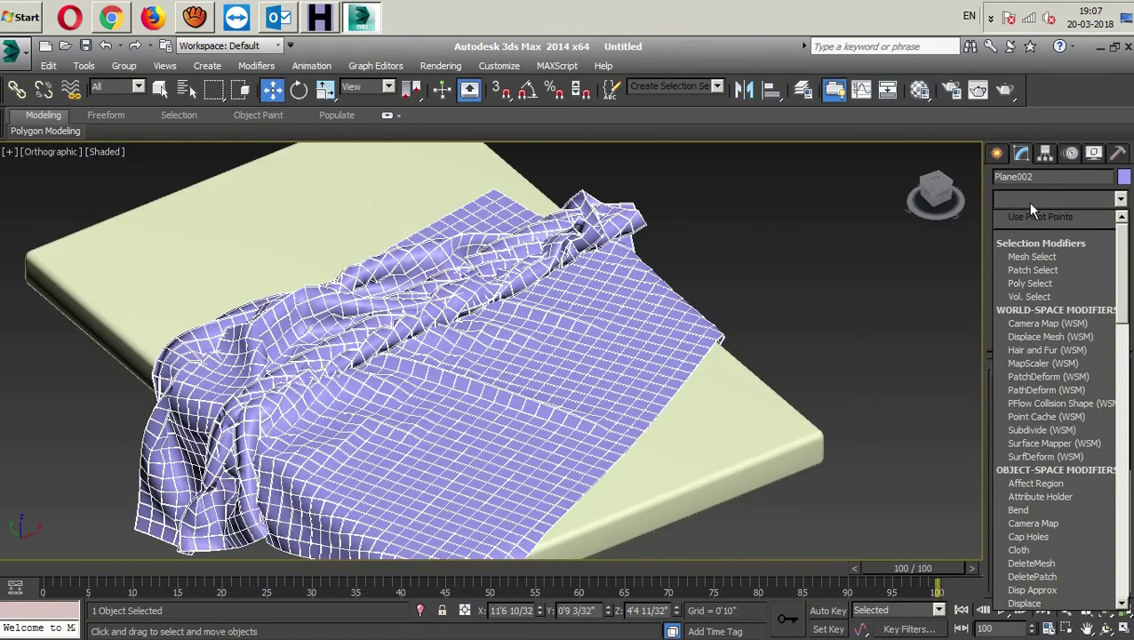
type("turbo")
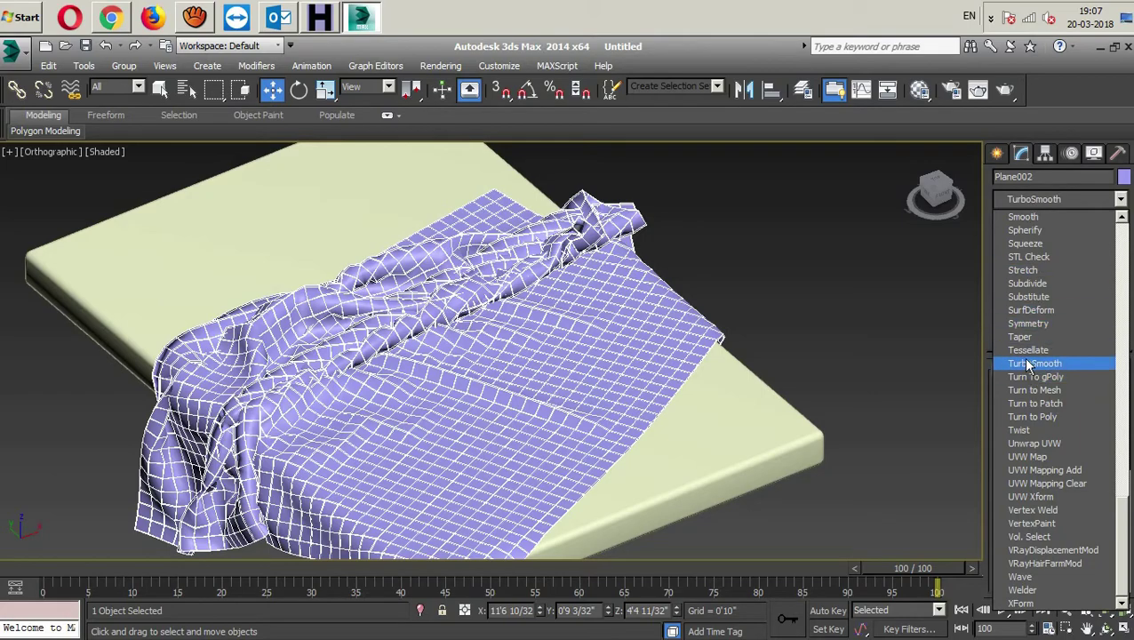
left_click(1052, 365)
mouse_move(613, 449)
middle_mouse_down("alt")
mouse_move(666, 405)
mouse_move(633, 417)
mouse_move(606, 444)
mouse_move(711, 375)
mouse_move(678, 375)
middle_mouse_up("alt")
scroll(579, 440, "down", 4)
scroll(623, 382, "up", 2)
scroll(604, 396, "up", 2)
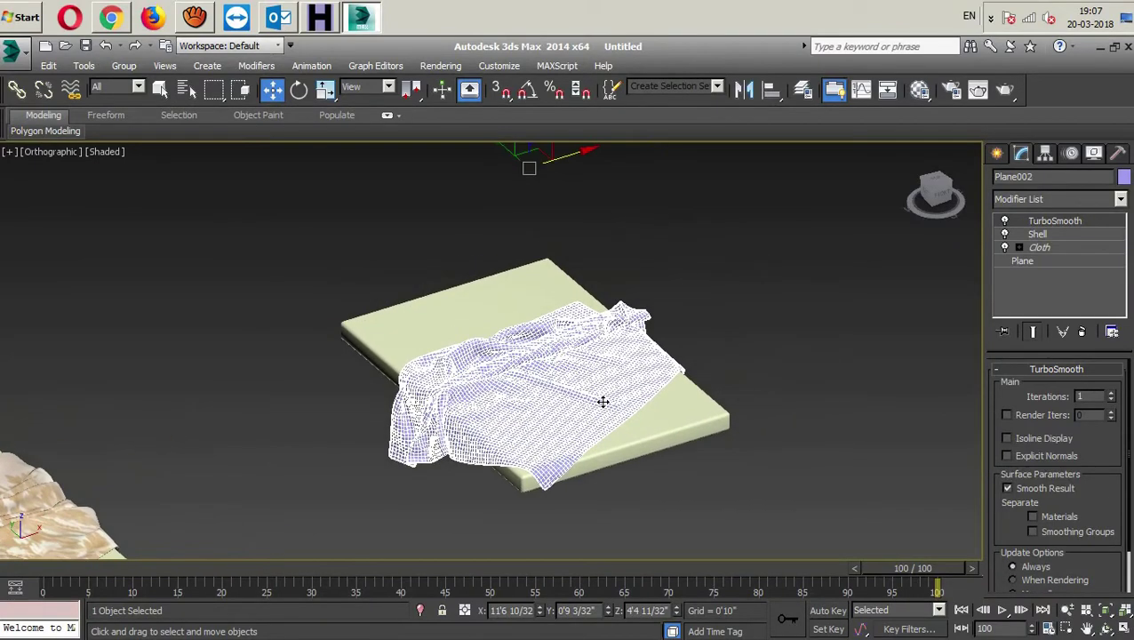
scroll(602, 400, "up", 2)
scroll(587, 411, "up", 2)
left_click(729, 323)
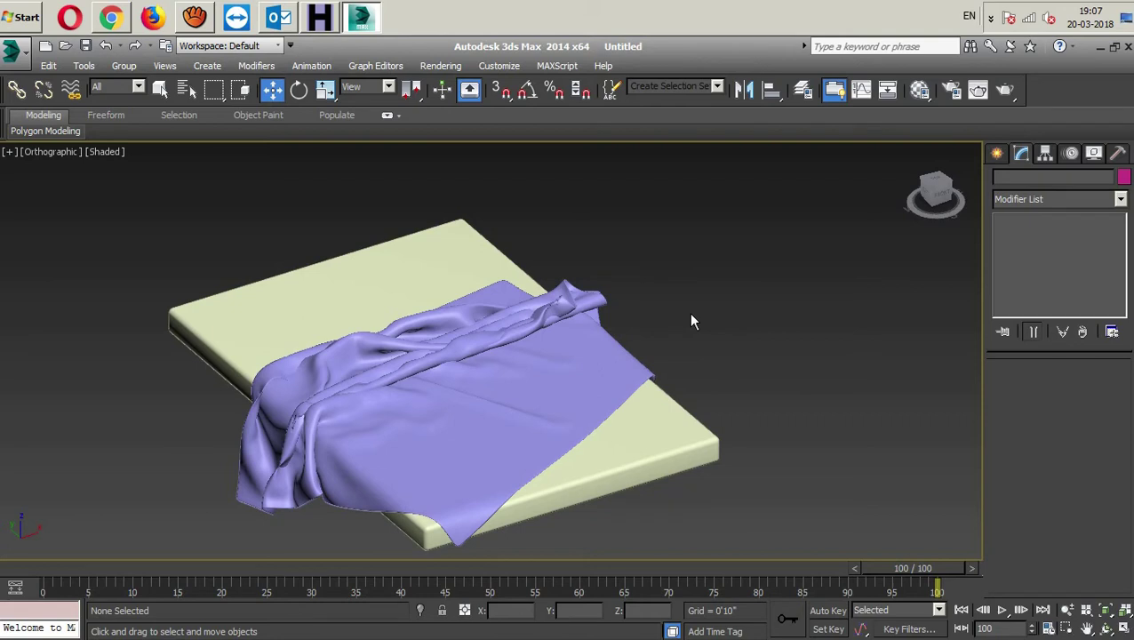
- In the Material Editor, load bed-sheet-patterns-texture-01.jpg as Material #26's Bitmap diffuse map
left_click(919, 90)
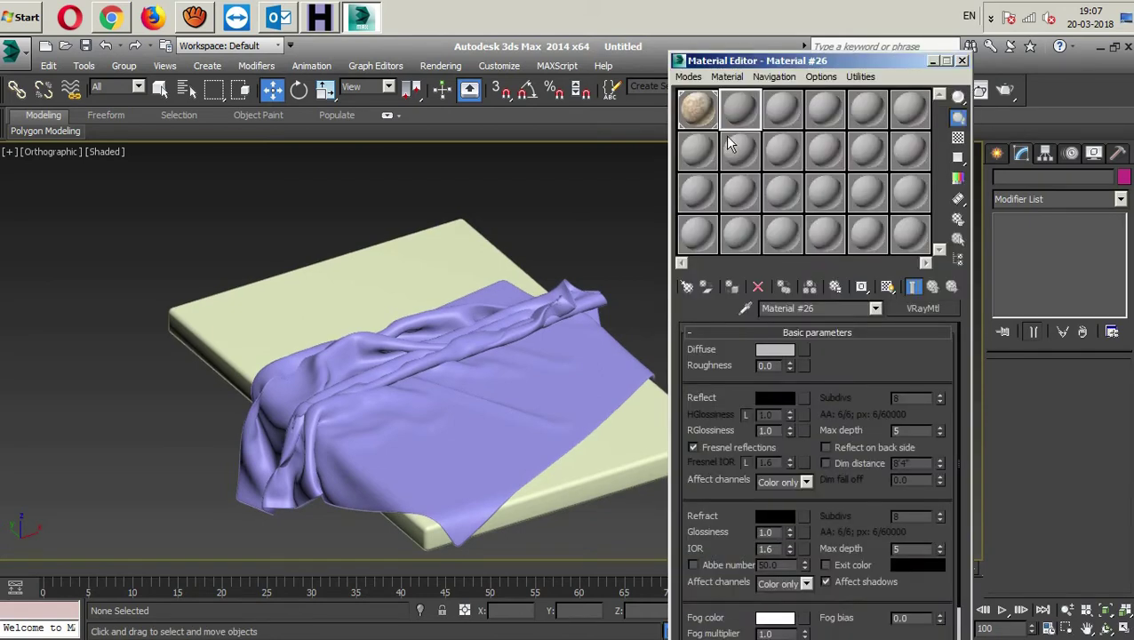
left_click(686, 287)
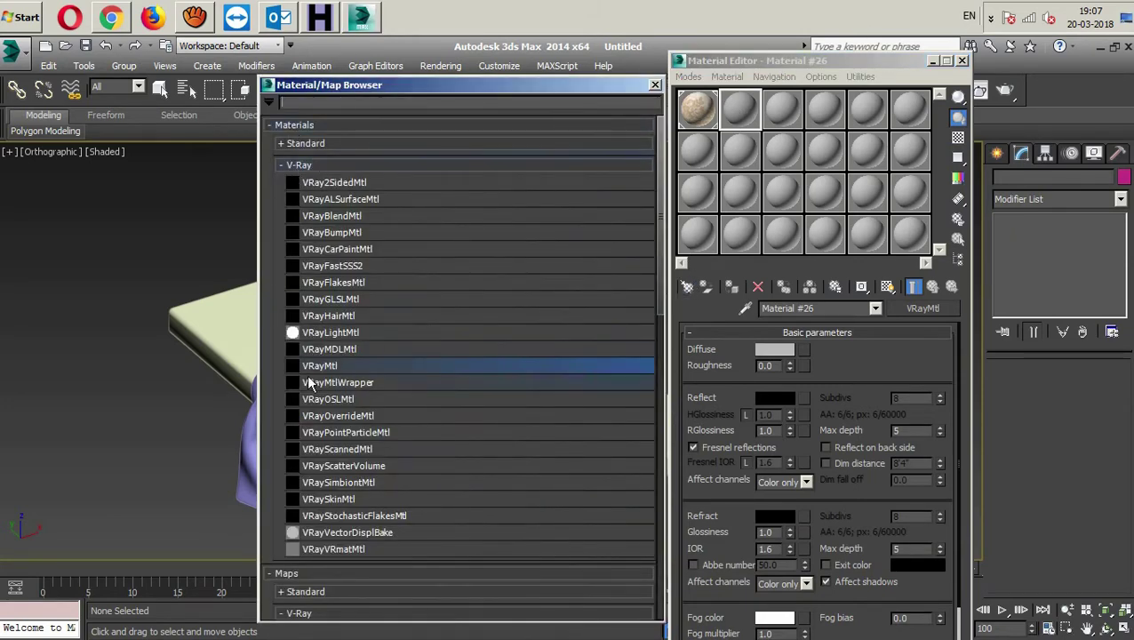
left_click(655, 86)
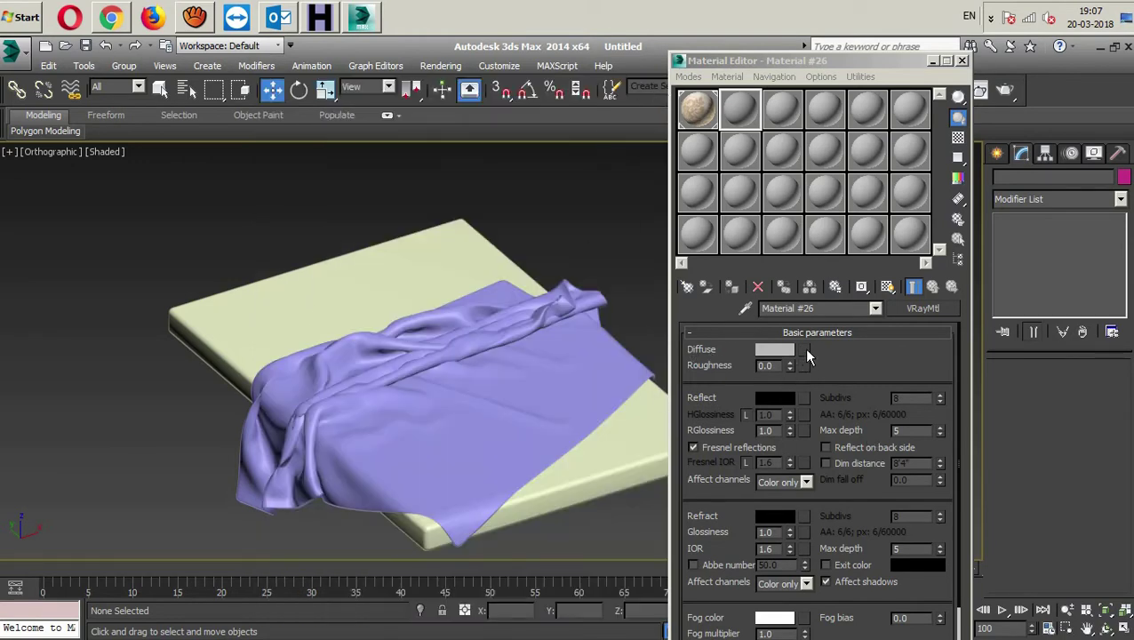
left_click(806, 352)
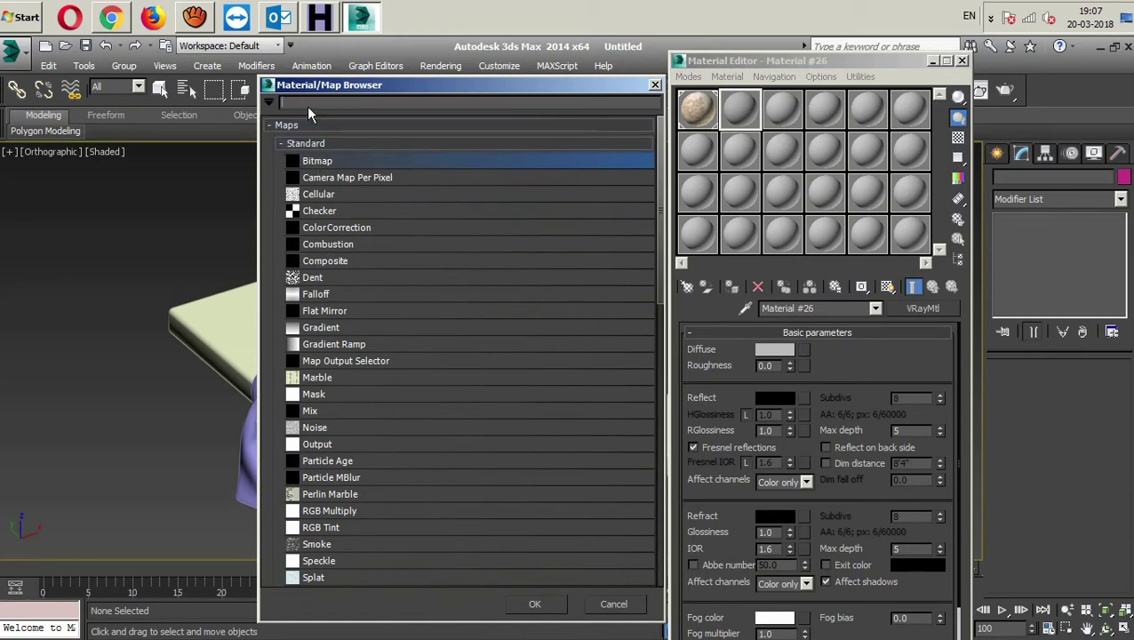
type("bitma")
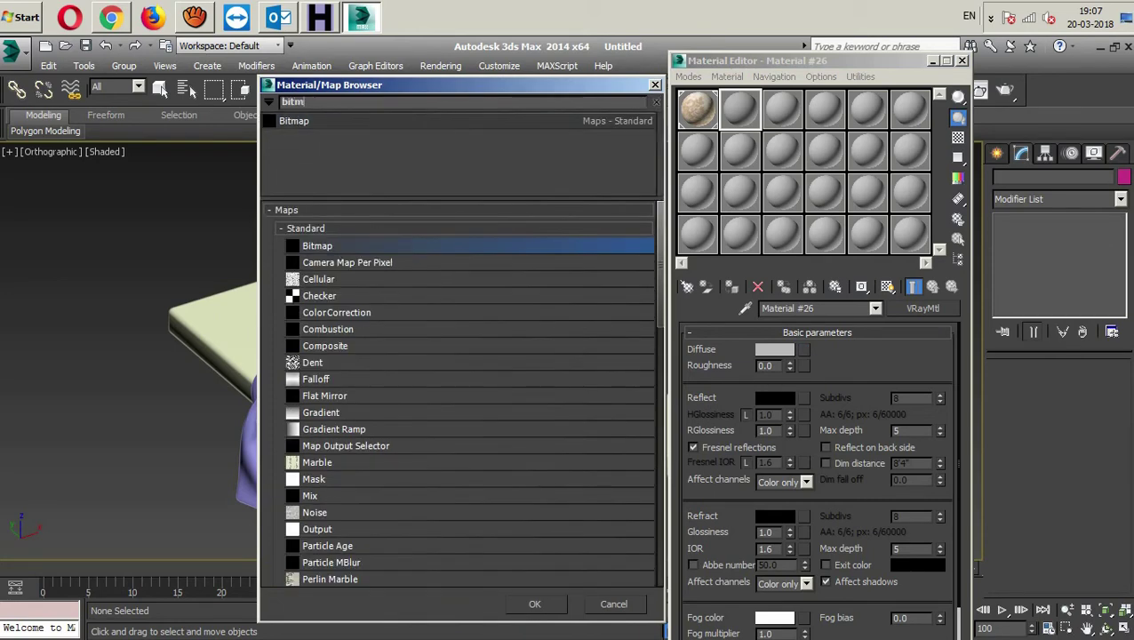
double_click(301, 126)
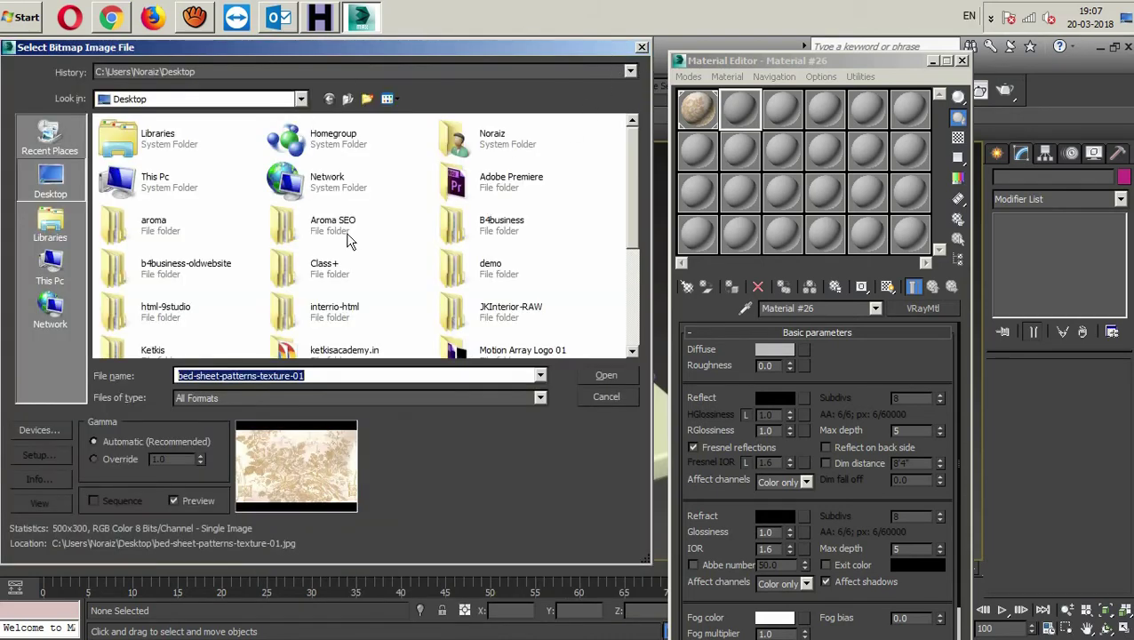
scroll(631, 220, "down", 3)
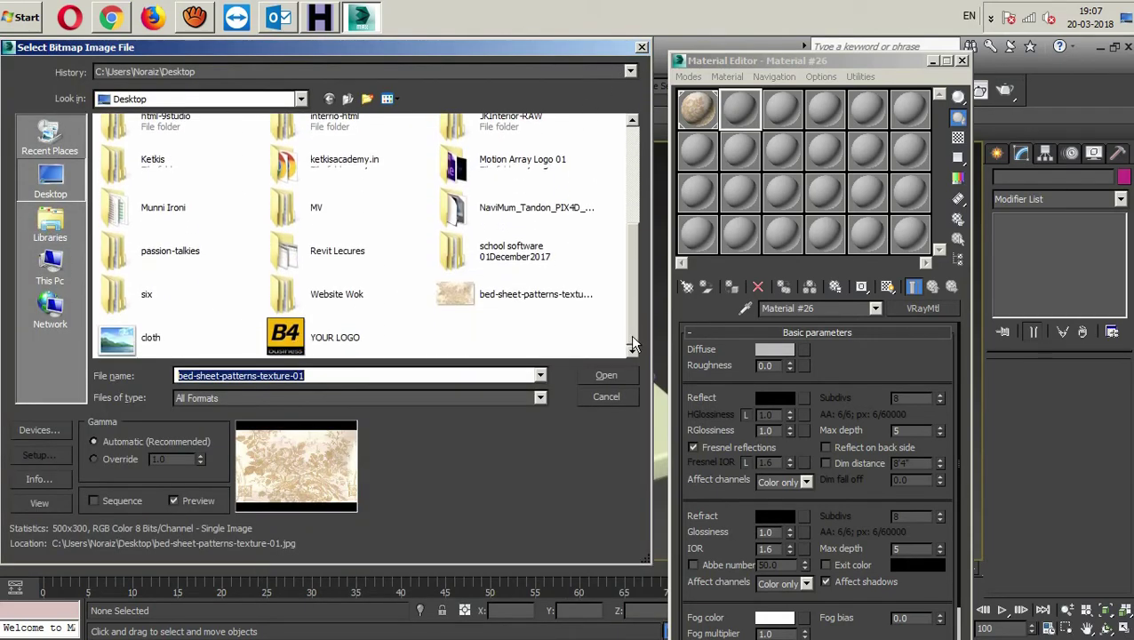
left_click(518, 305)
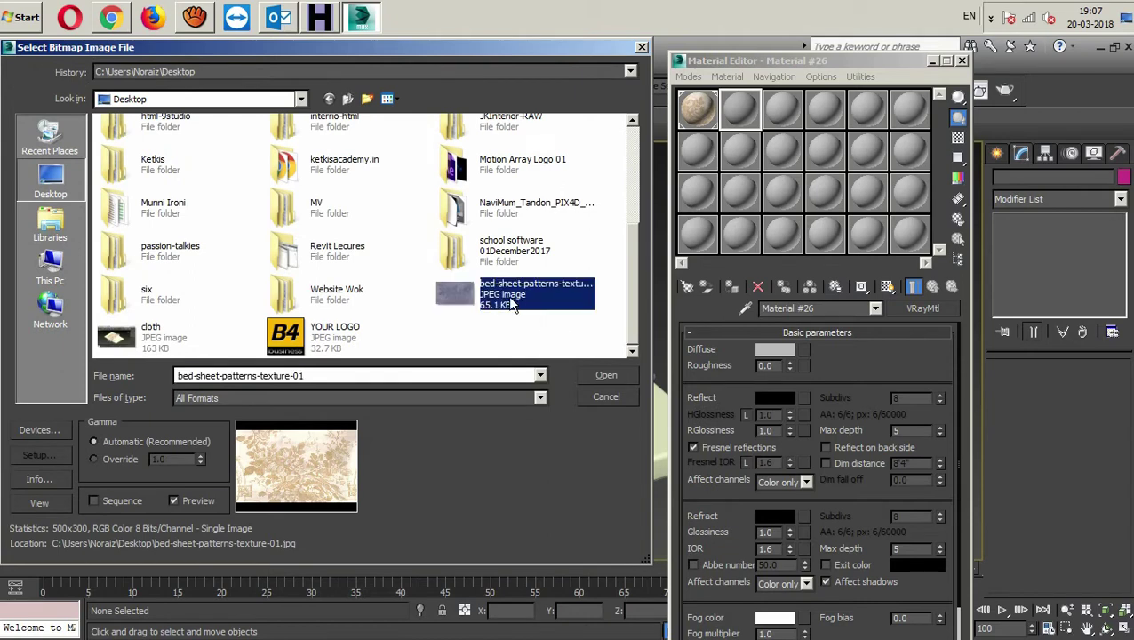
left_click(602, 377)
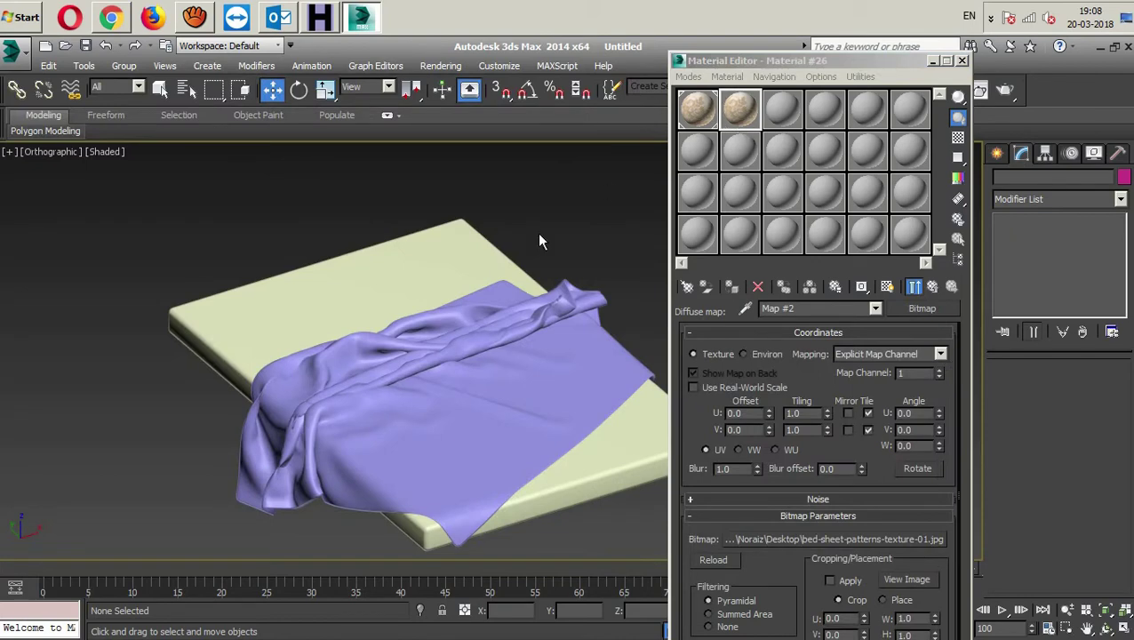
- Assign the bed-sheet material to the cloth and show it shaded in the viewport
left_click(478, 324)
left_click(730, 288)
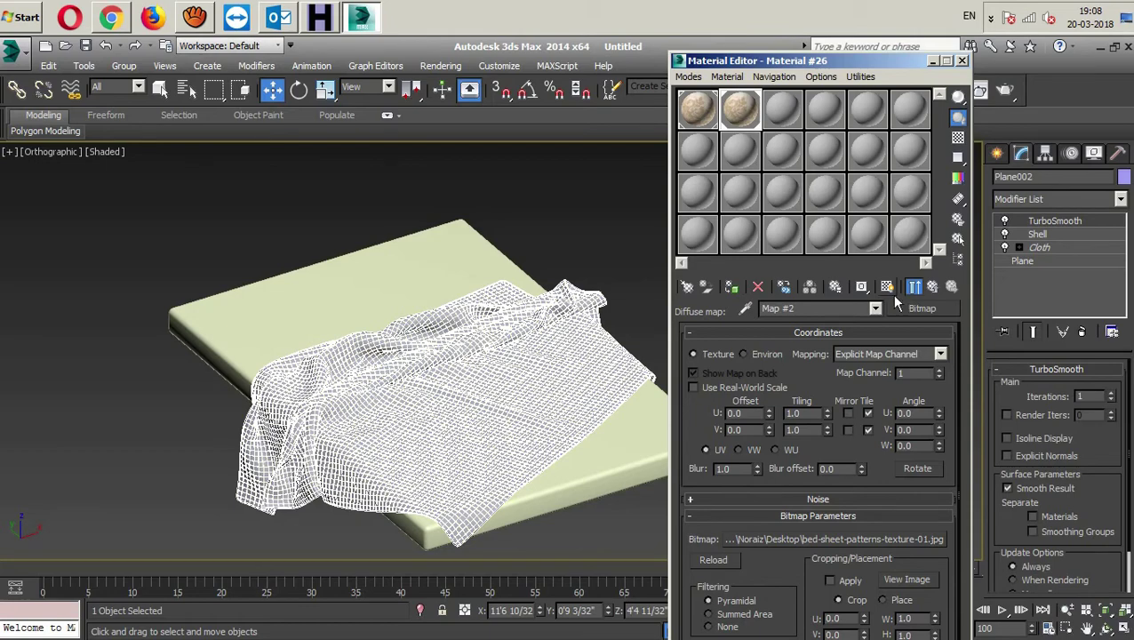
scroll(485, 347, "up", 3)
scroll(486, 347, "up", 3)
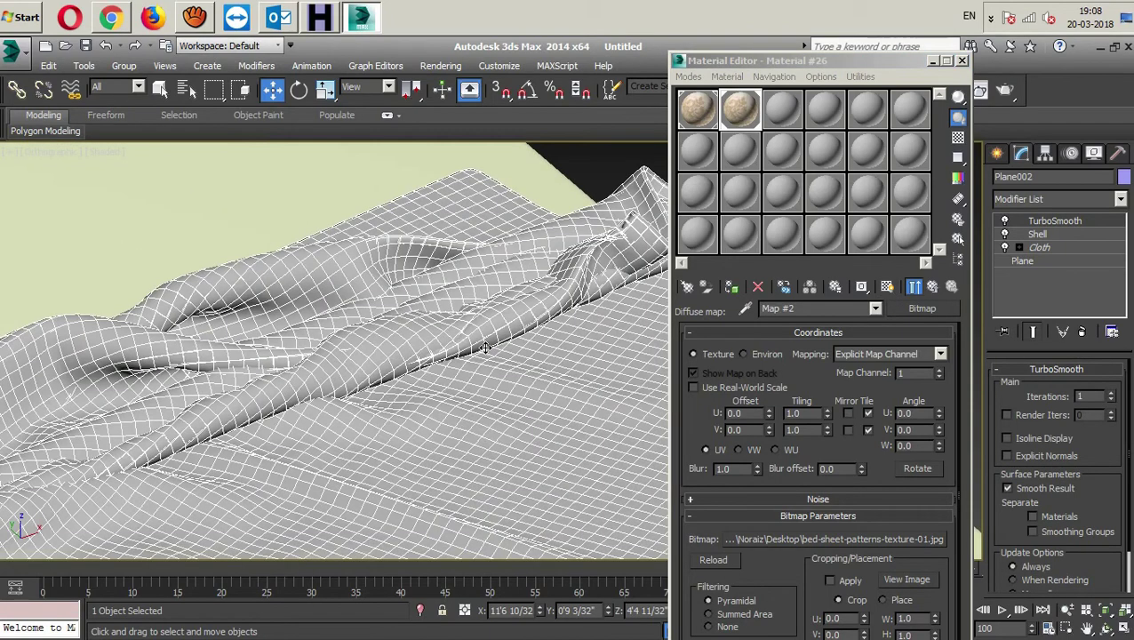
left_click(888, 288)
- Orbit around both beds to inspect the patterned draped sheets, then deselect everything
scroll(370, 334, "down", 2)
scroll(368, 337, "down", 3)
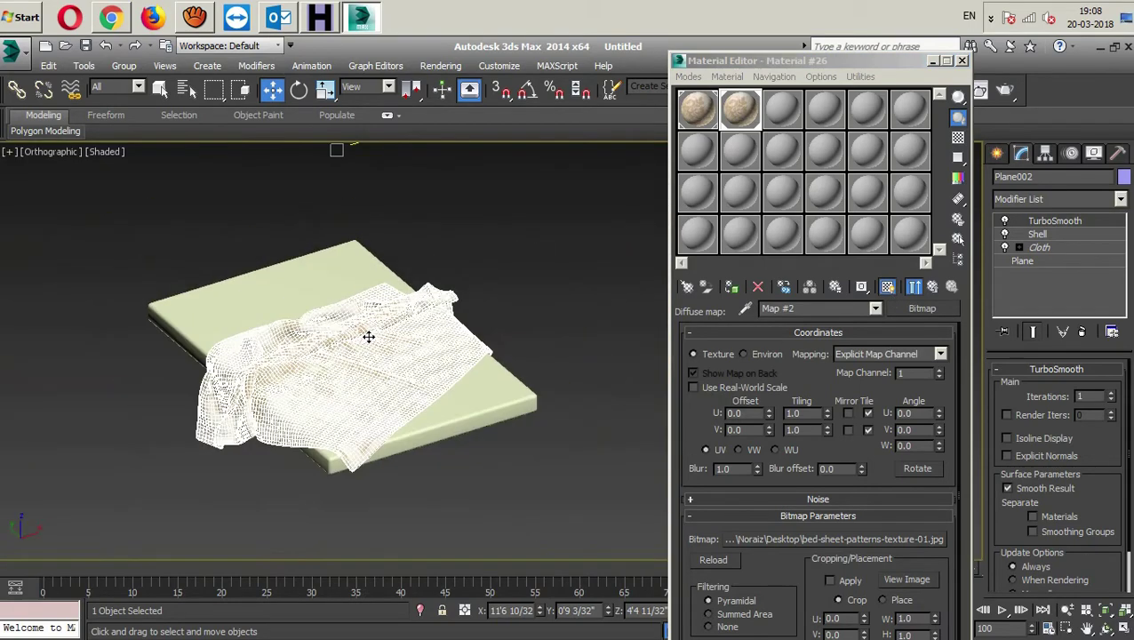
scroll(444, 352, "up", 2)
scroll(443, 344, "up", 3)
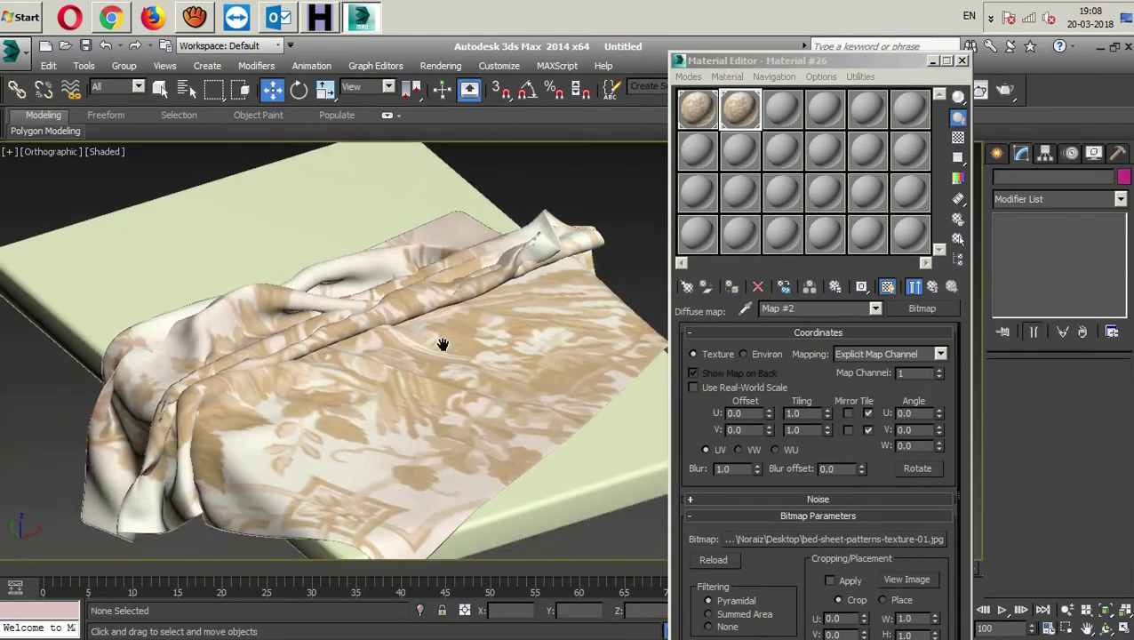
scroll(442, 344, "down", 4)
mouse_move(413, 353)
middle_mouse_down("alt")
mouse_move(397, 354)
mouse_move(511, 337)
mouse_move(400, 332)
mouse_move(418, 329)
middle_mouse_up("alt")
scroll(498, 293, "down", 5)
scroll(542, 263, "down", 1)
left_click_drag(546, 258, 326, 400)
mouse_move(489, 336)
middle_mouse_down("alt")
mouse_move(476, 379)
mouse_move(635, 362)
middle_mouse_up("alt")
scroll(635, 363, "up", 3)
scroll(578, 427, "down", 1)
middle_click_drag(521, 495, 552, 482)
left_click(552, 483)
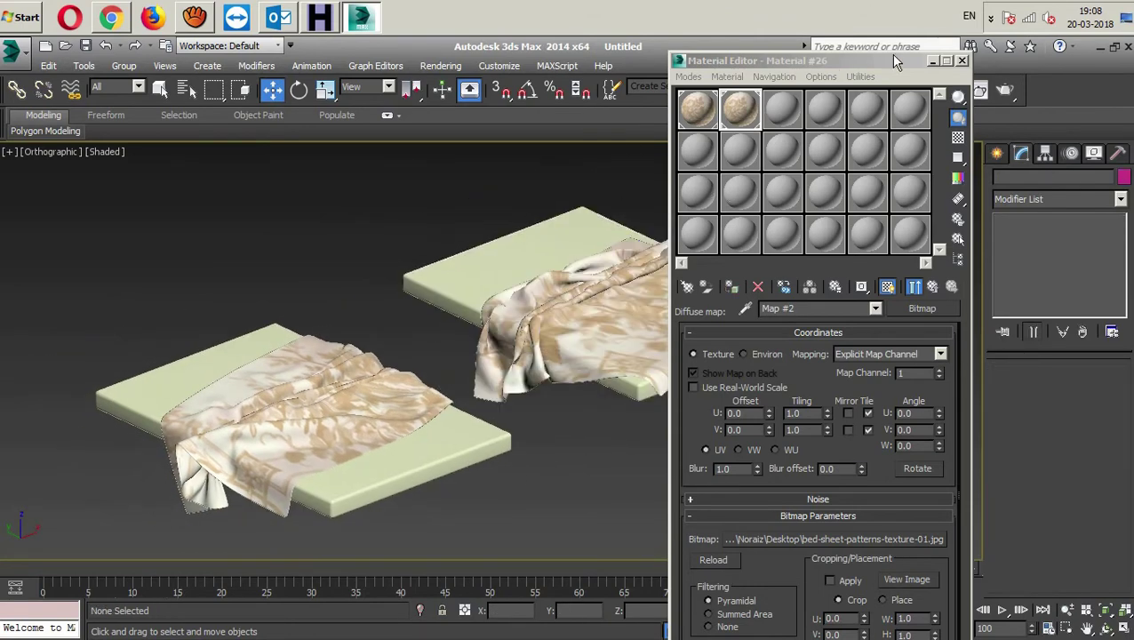